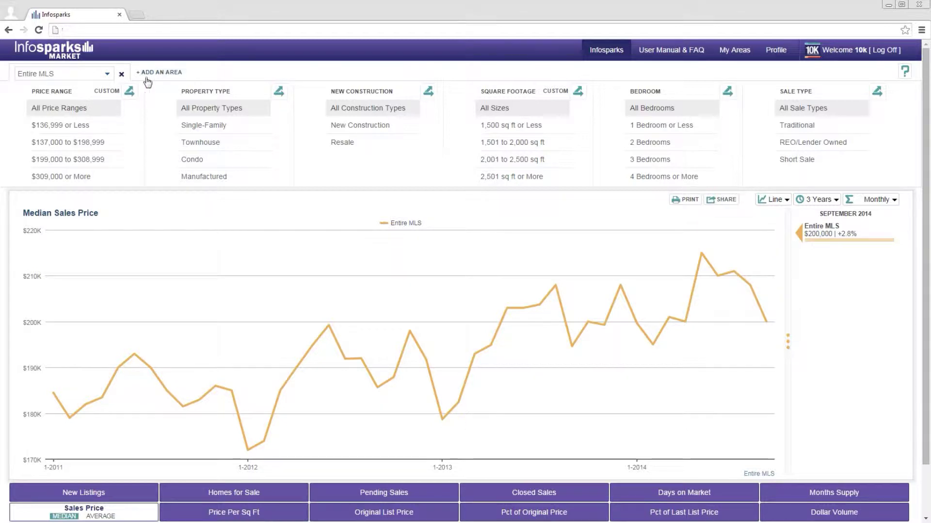
# Step: Add three extra comparison areas to the median sales price chart
pyautogui.click(162, 73)
pyautogui.click(285, 72)
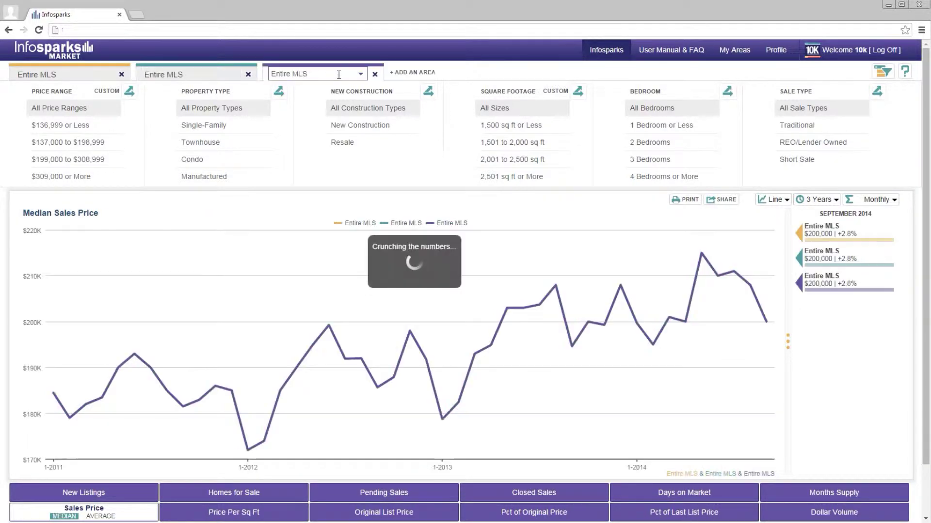
pyautogui.click(411, 73)
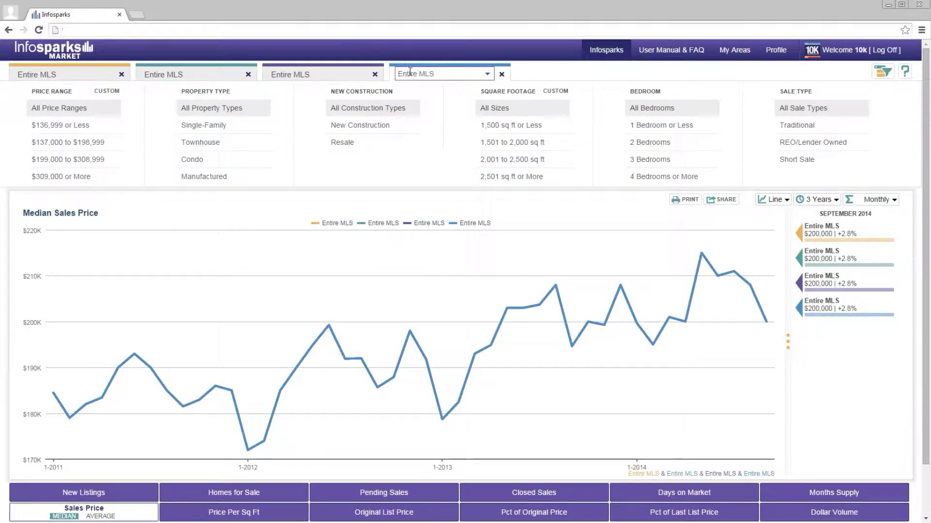
# Step: Remove the extra areas and switch the charted area from Entire MLS to Raleigh
pyautogui.click(502, 75)
pyautogui.click(375, 74)
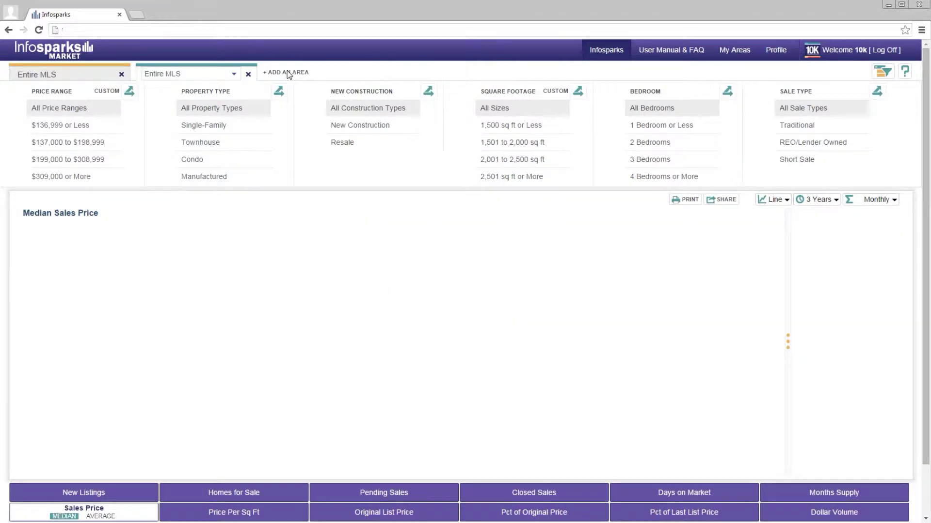
pyautogui.click(249, 74)
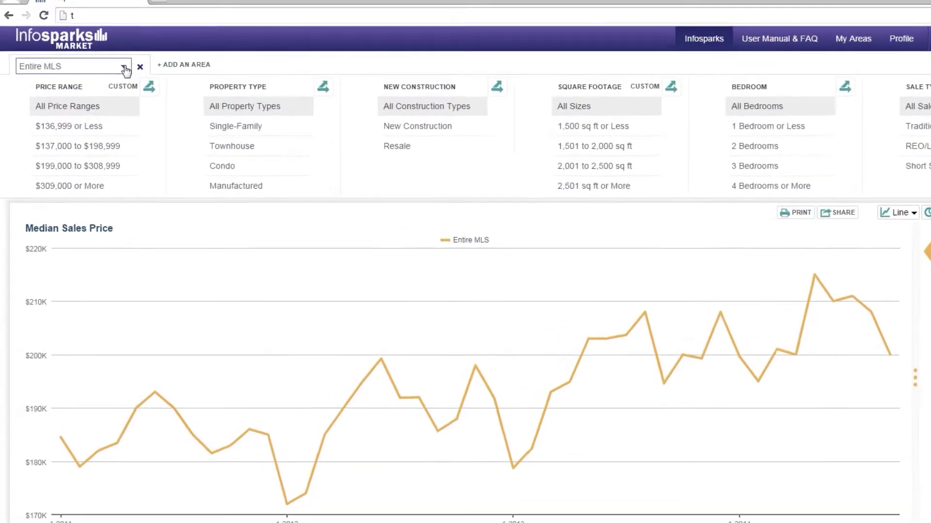
pyautogui.click(108, 75)
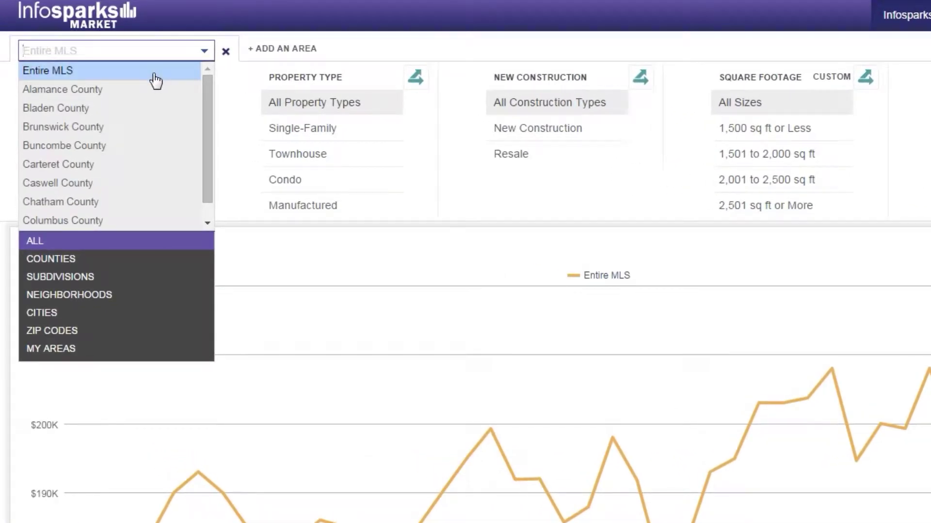
pyautogui.scroll(-1, 171, 80)
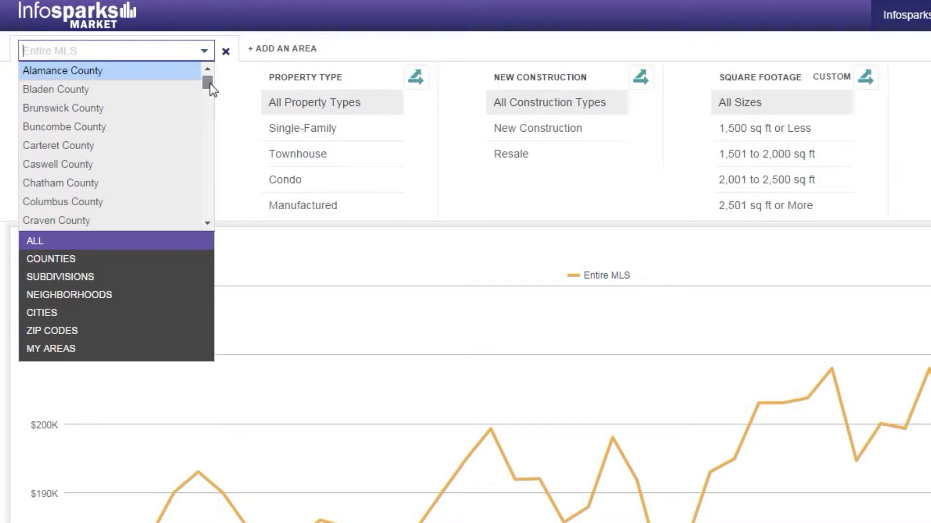
pyautogui.moveTo(204, 75); pyautogui.dragTo(209, 130)
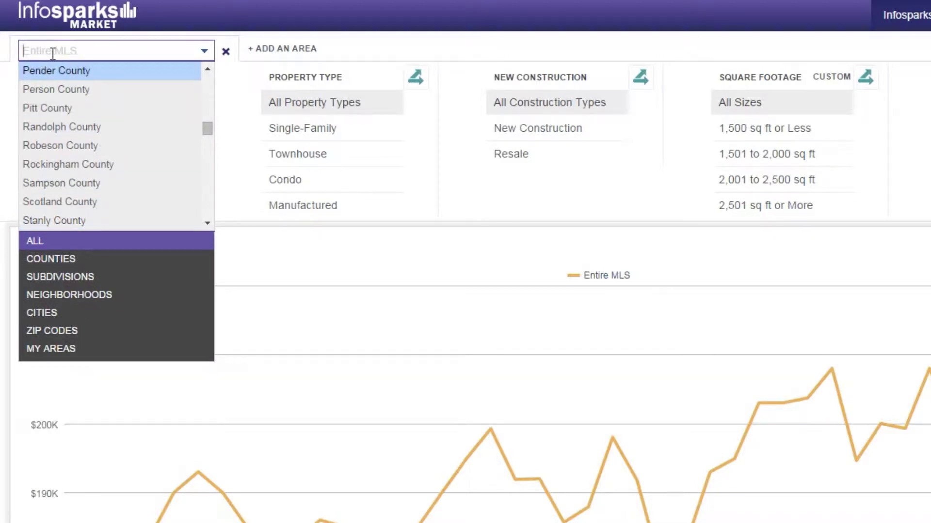
pyautogui.write('R')
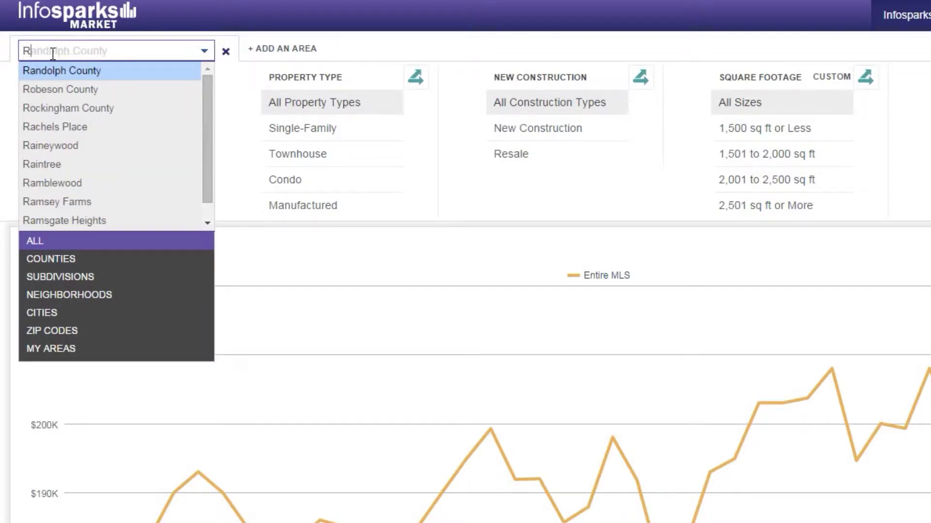
pyautogui.write('al')
pyautogui.press('Return')
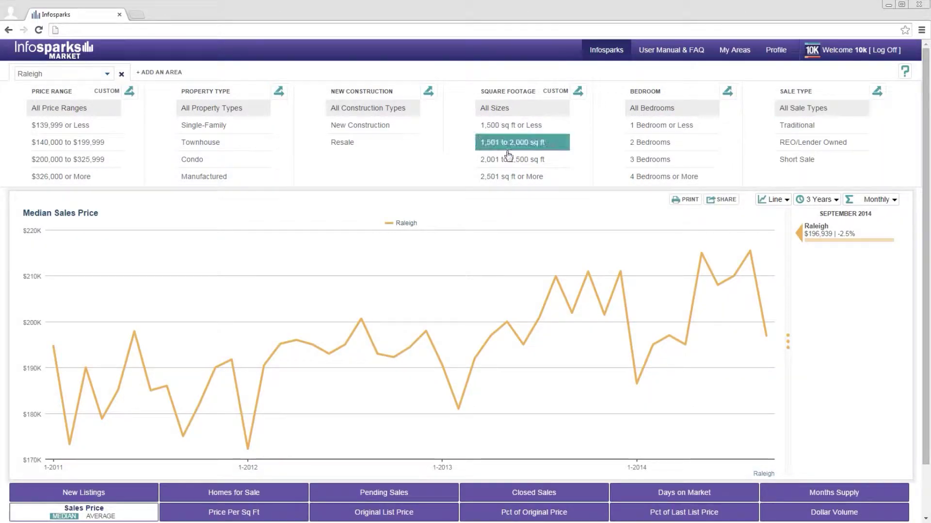
# Step: Filter Raleigh's chart to Resale under New Construction and Single-Family property type
pyautogui.click(361, 143)
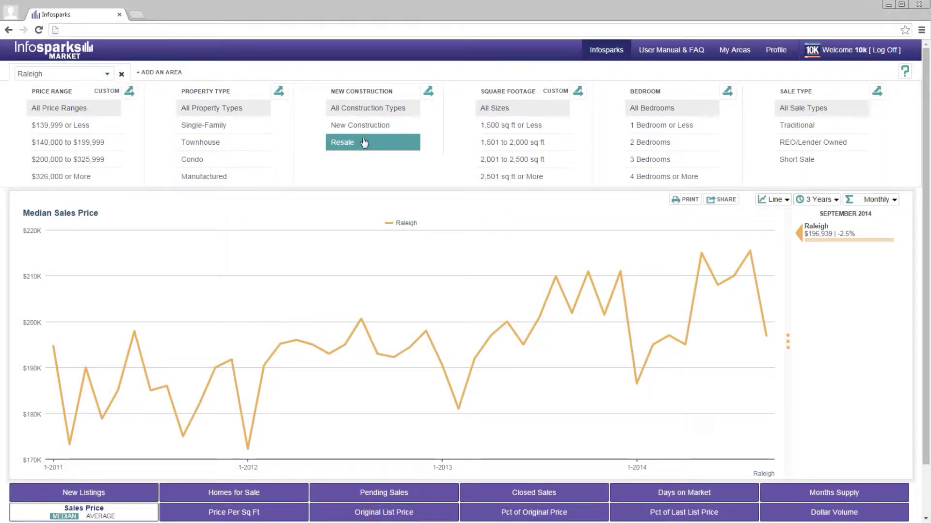
pyautogui.click(247, 137)
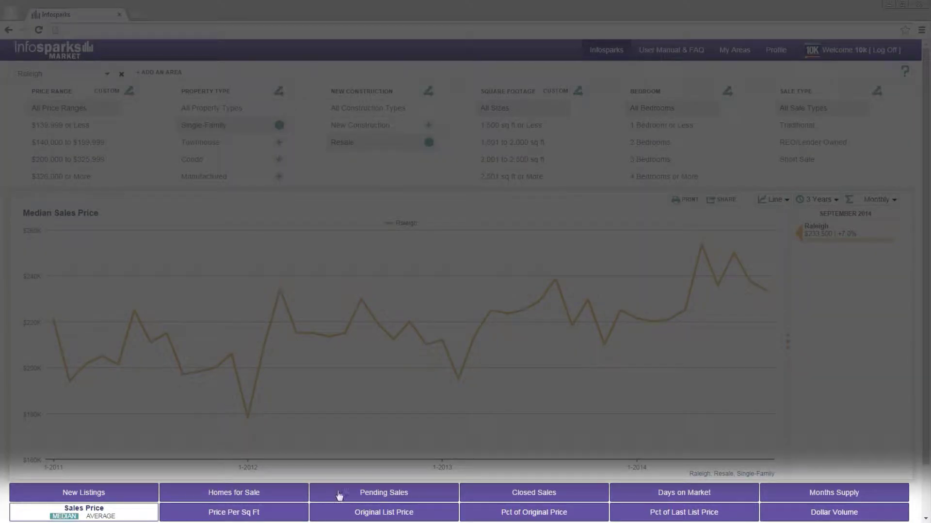
pyautogui.click(364, 499)
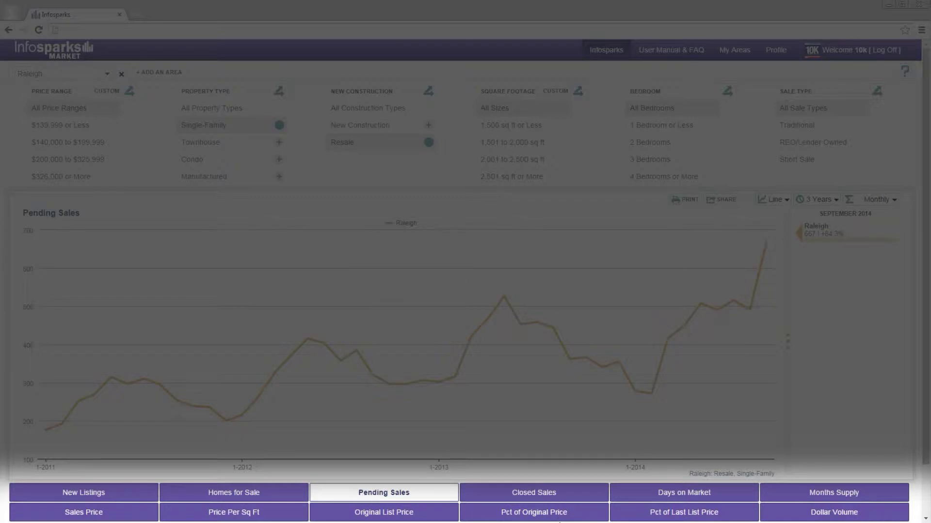
pyautogui.click(582, 519)
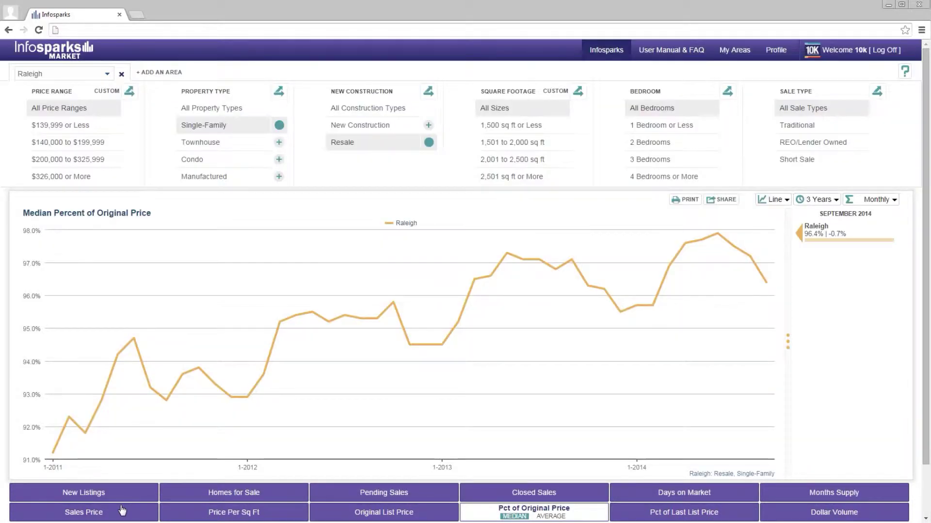
pyautogui.click(121, 512)
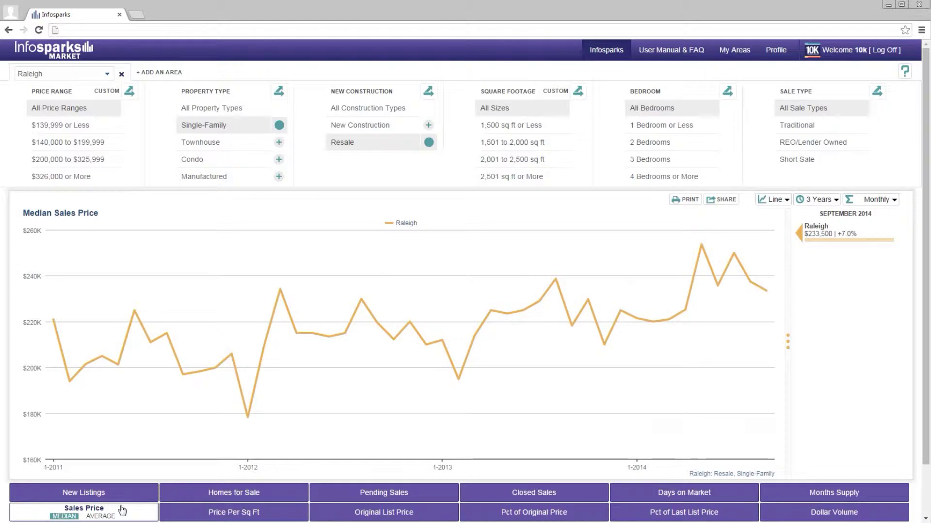
pyautogui.click(103, 517)
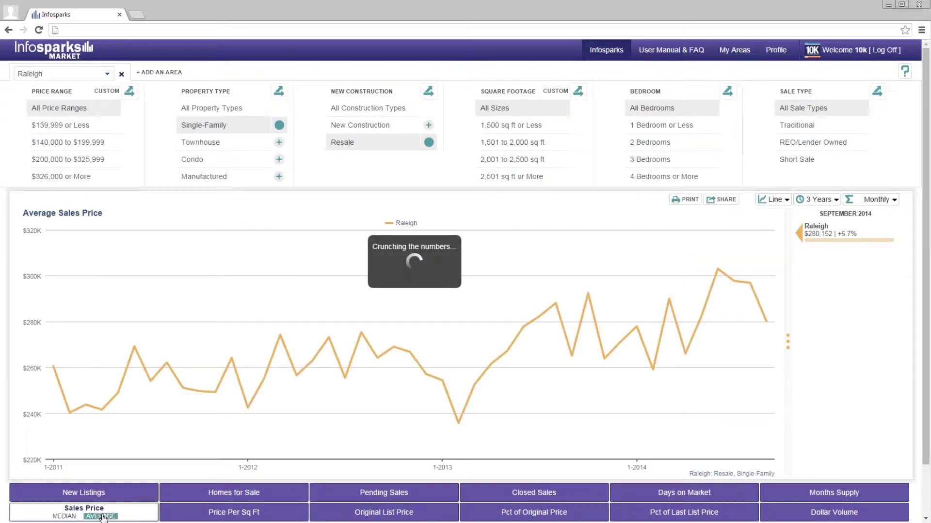
pyautogui.click(64, 517)
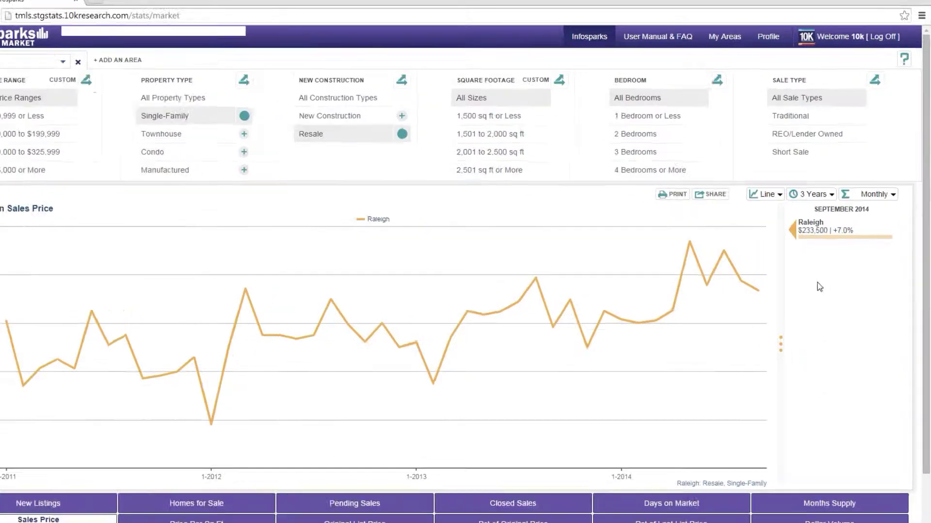
pyautogui.click(678, 73)
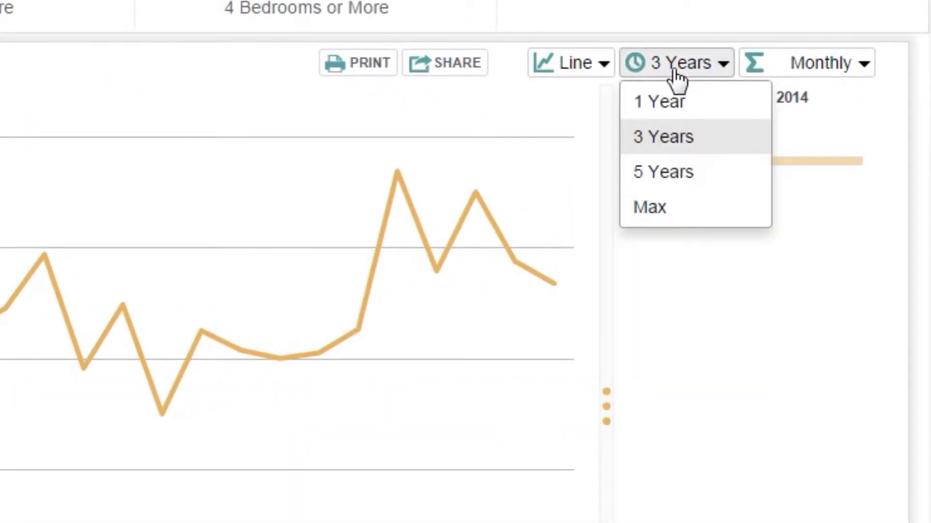
pyautogui.click(712, 139)
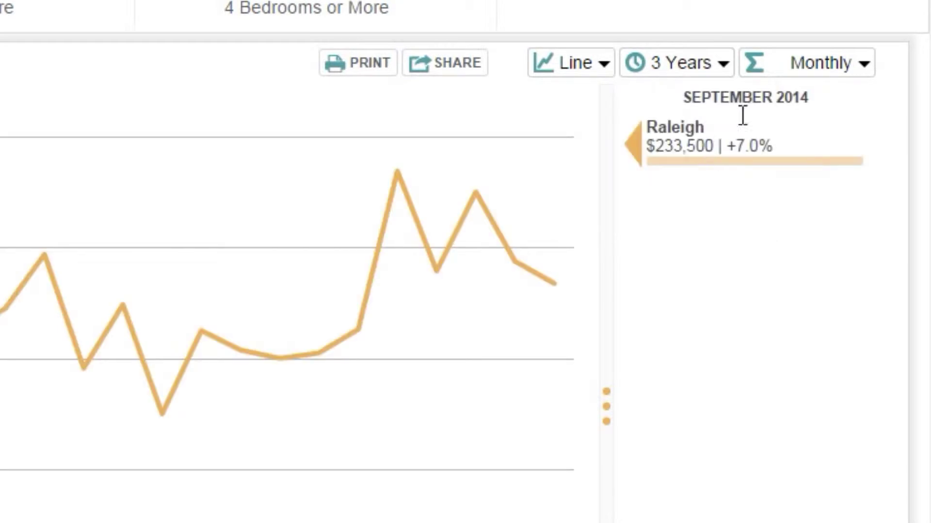
pyautogui.click(820, 82)
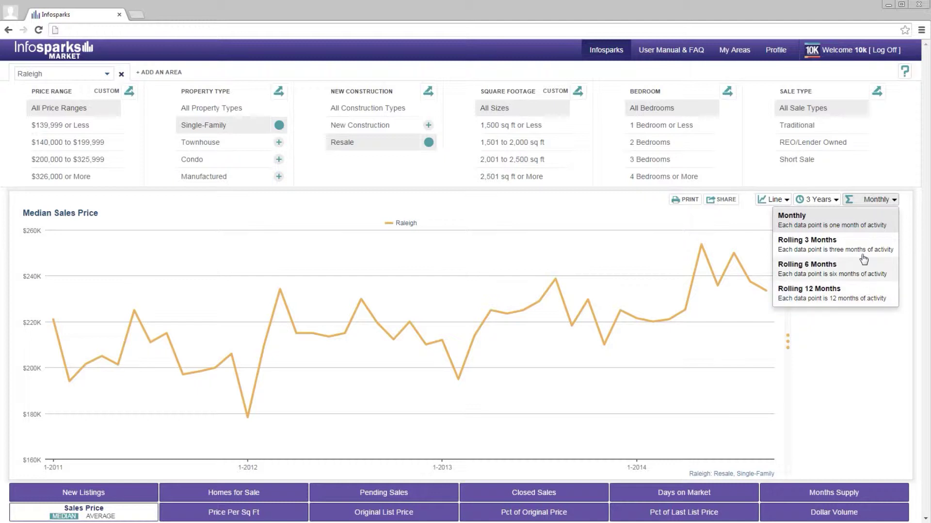
pyautogui.click(864, 231)
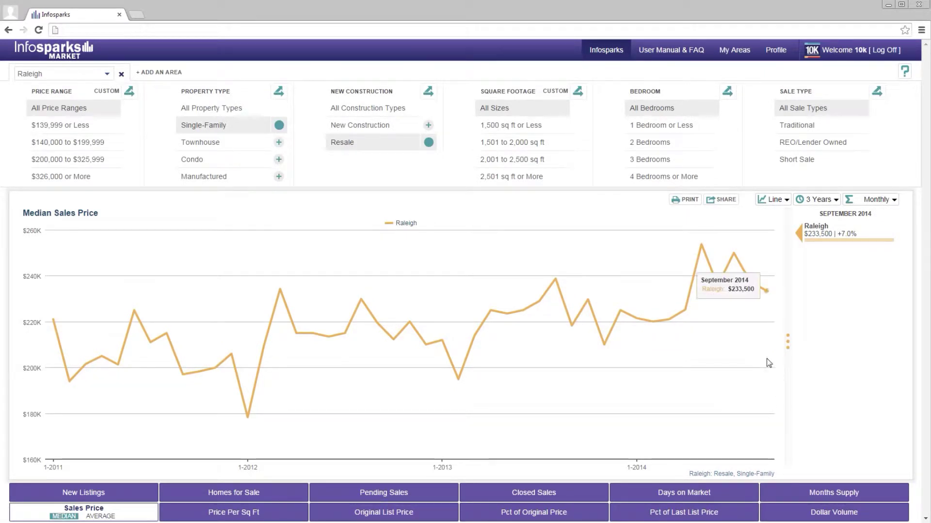
pyautogui.moveTo(835, 255)
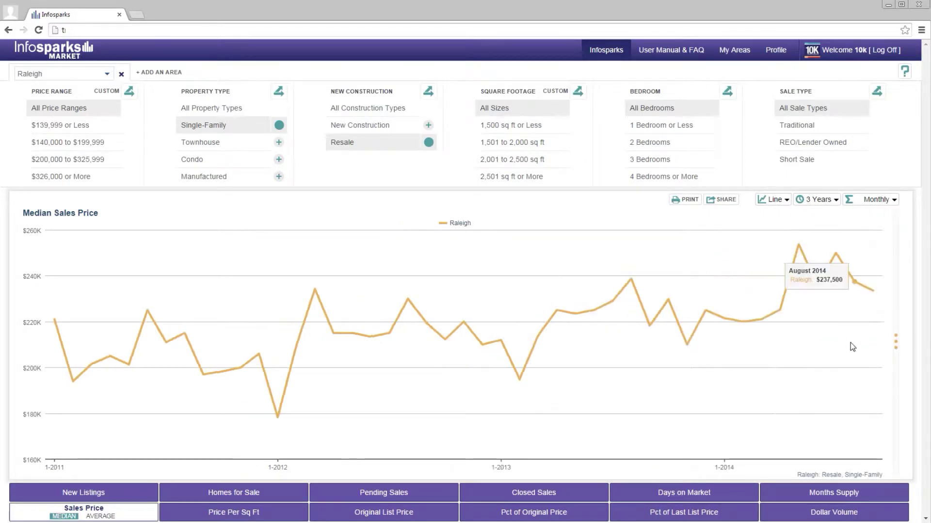
pyautogui.click(897, 346)
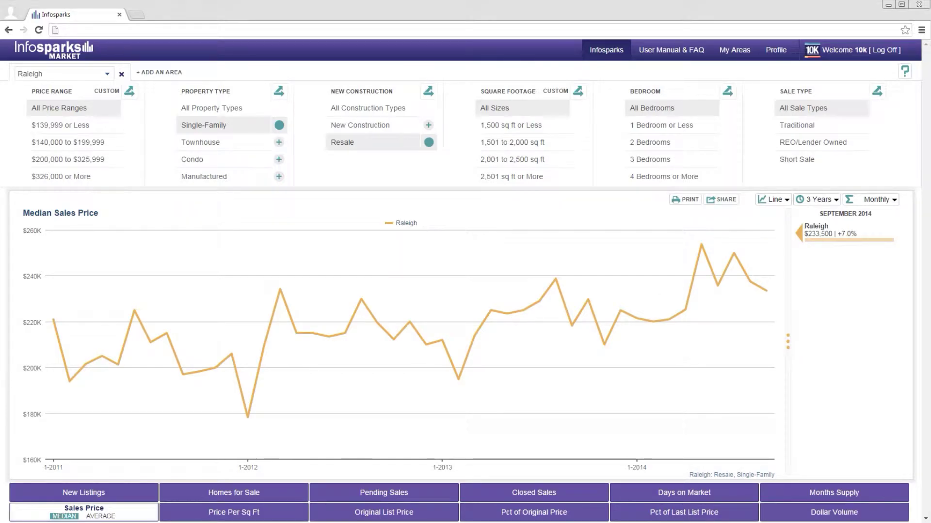
pyautogui.click(774, 199)
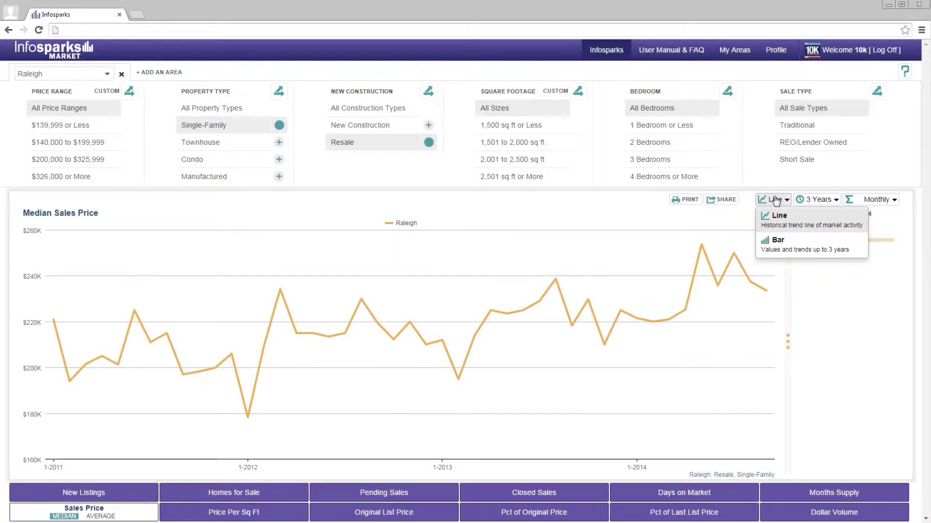
pyautogui.click(798, 247)
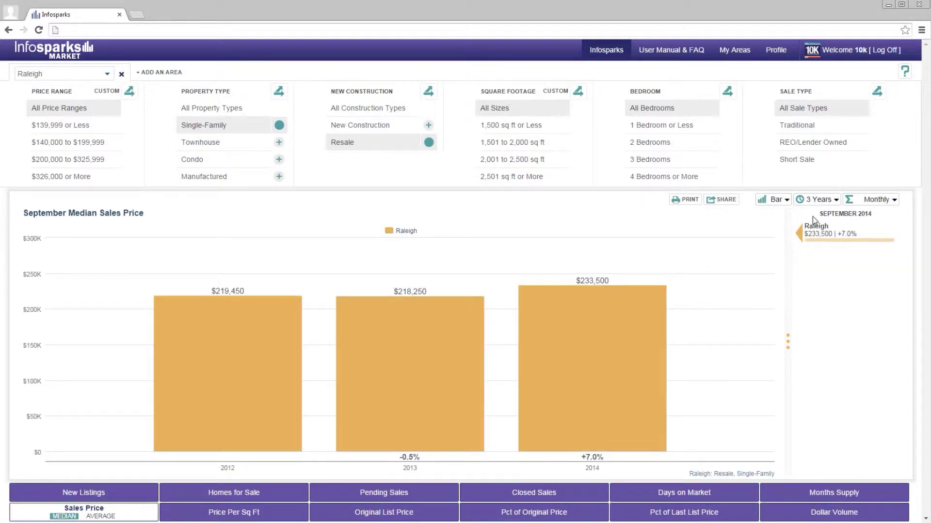
pyautogui.click(818, 199)
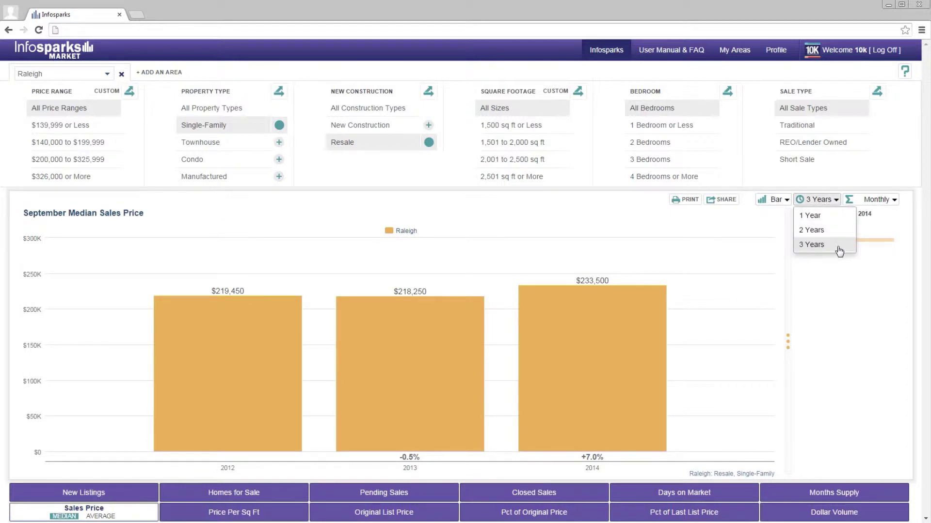
pyautogui.click(775, 200)
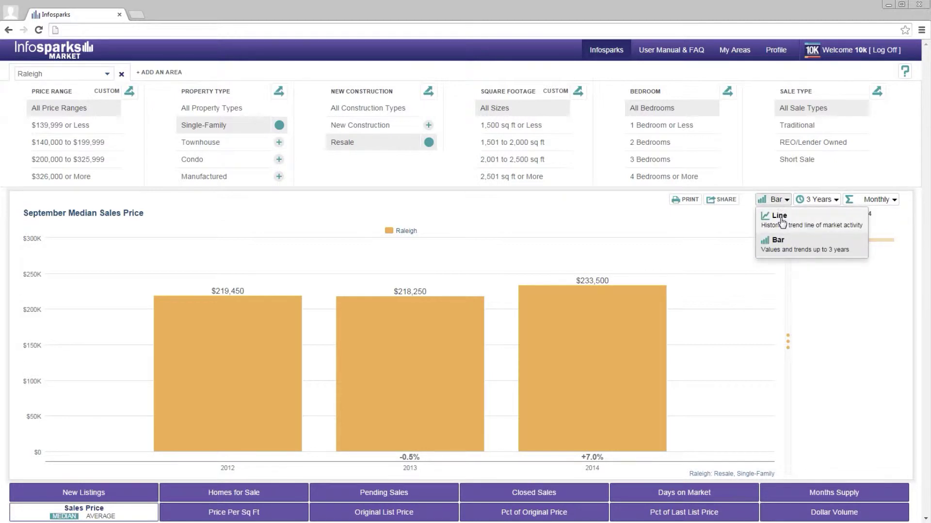
pyautogui.click(778, 216)
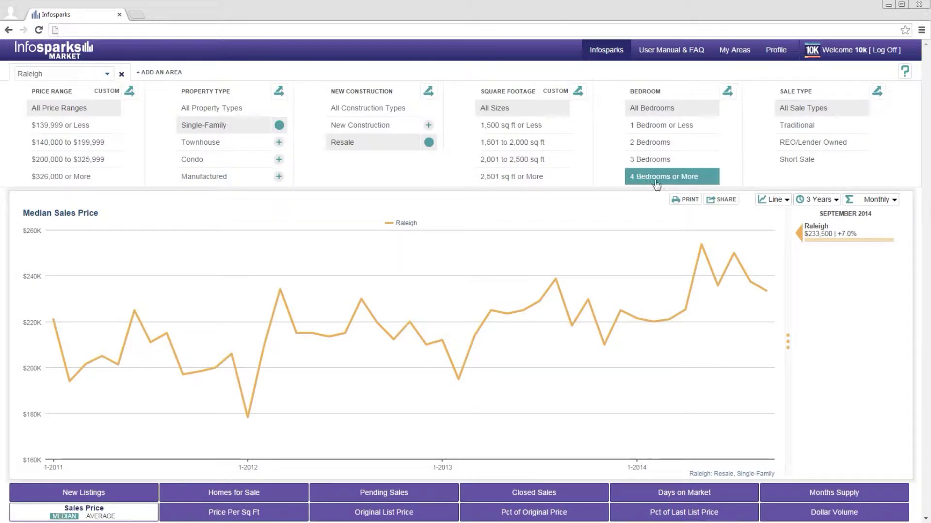
pyautogui.click(721, 203)
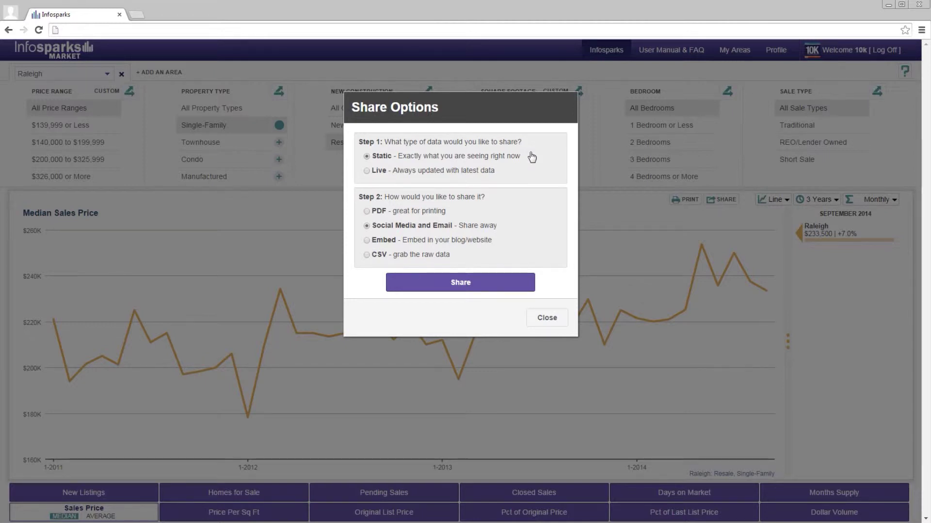
# Step: Try the PDF and social media/email sharing formats in Share Options
pyautogui.click(367, 171)
pyautogui.click(365, 210)
pyautogui.click(366, 226)
# Step: Choose Medium embed, then generate a CSV data link and reset the share options
pyautogui.click(366, 240)
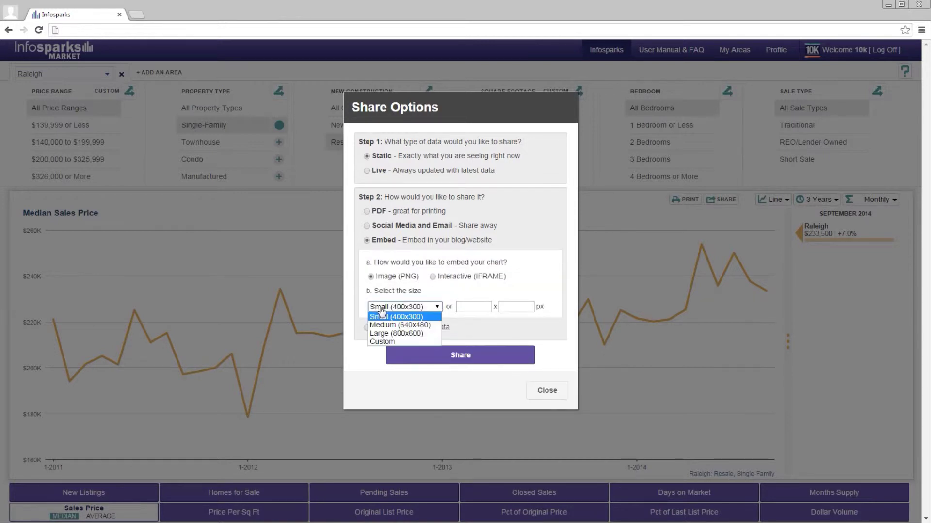
pyautogui.click(406, 326)
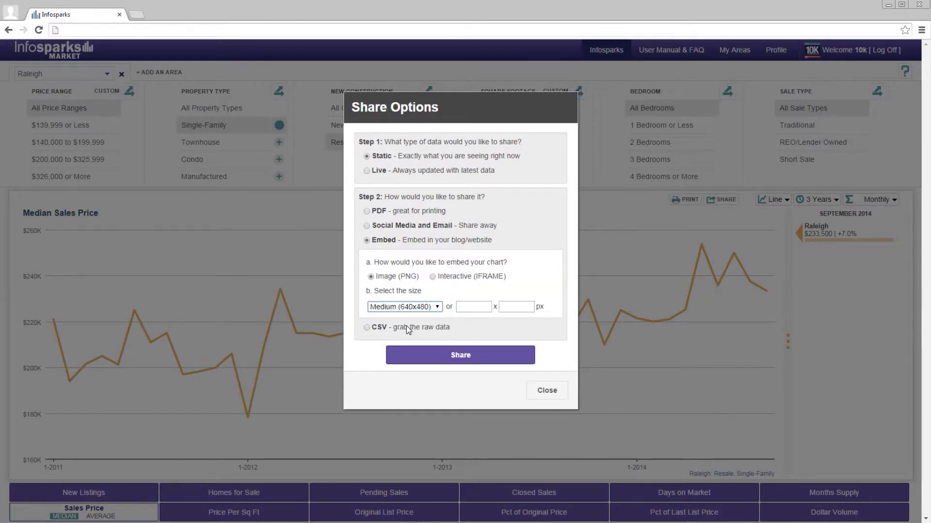
pyautogui.click(367, 328)
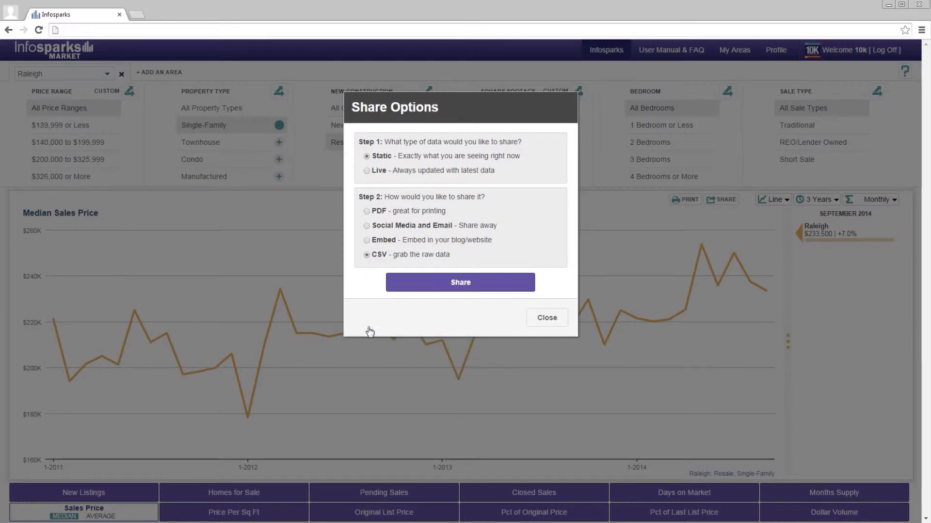
pyautogui.click(451, 288)
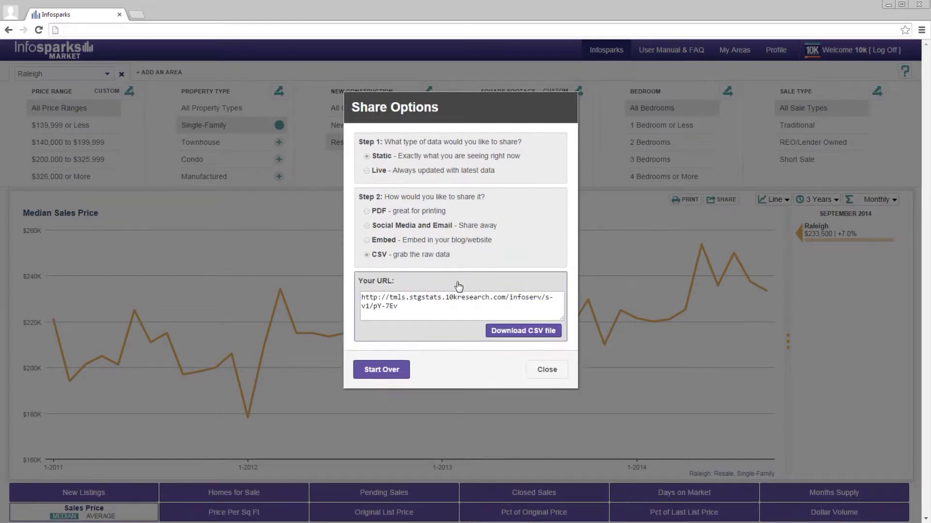
pyautogui.click(381, 371)
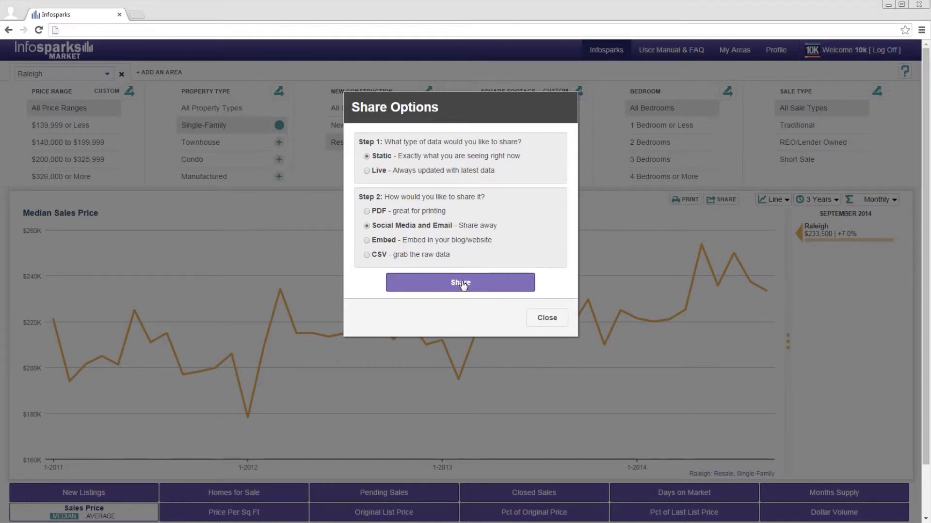
# Step: Generate a Live share link for Raleigh's chart and view it in a new window
pyautogui.click(368, 172)
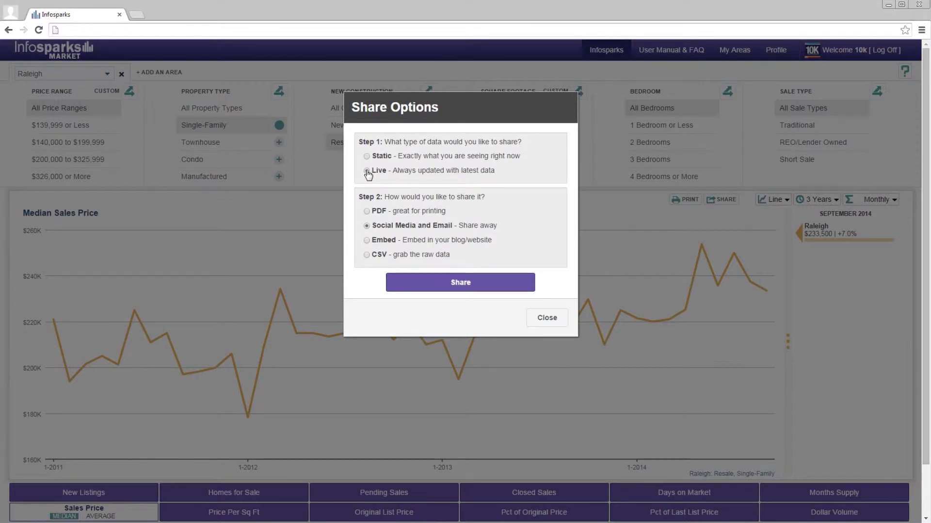
pyautogui.click(448, 285)
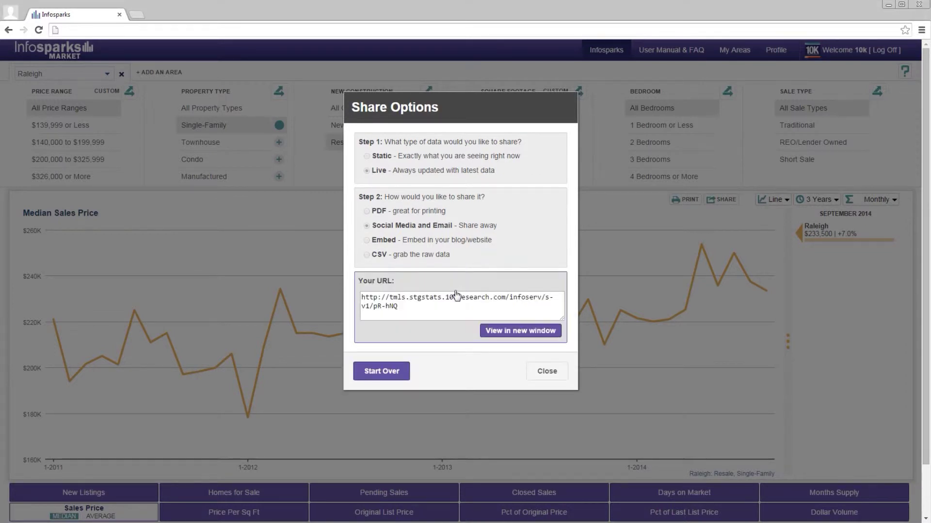
pyautogui.click(420, 306)
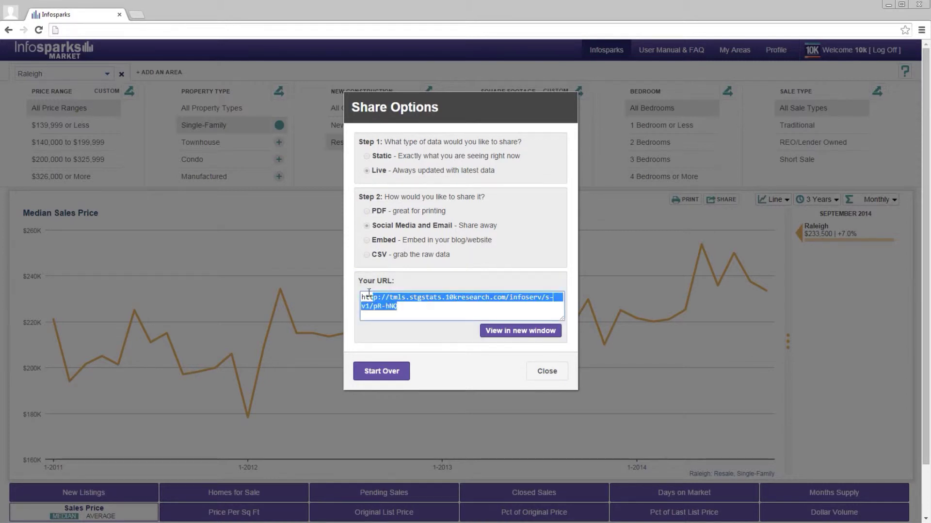
pyautogui.click(504, 333)
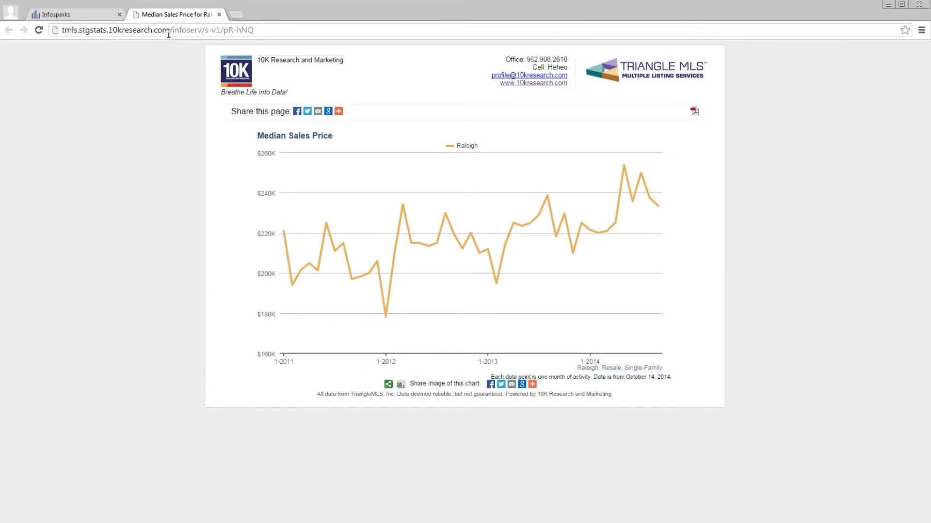
pyautogui.click(168, 29)
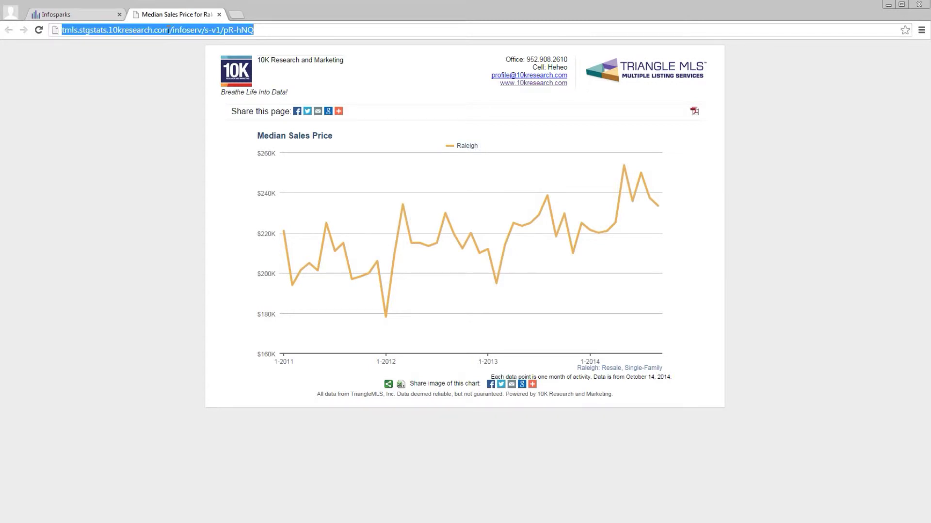
pyautogui.click(173, 94)
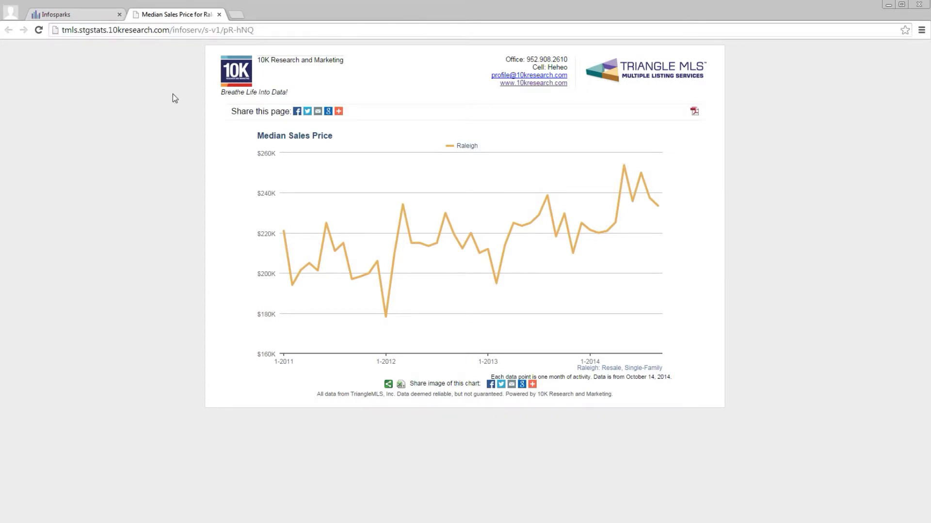
pyautogui.click(338, 111)
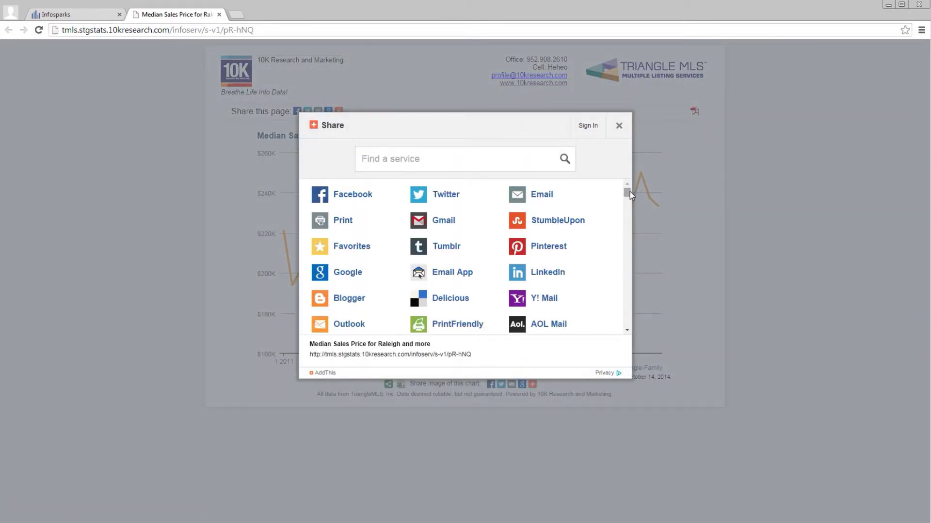
pyautogui.scroll(-3, 629, 192)
pyautogui.scroll(-5, 629, 215)
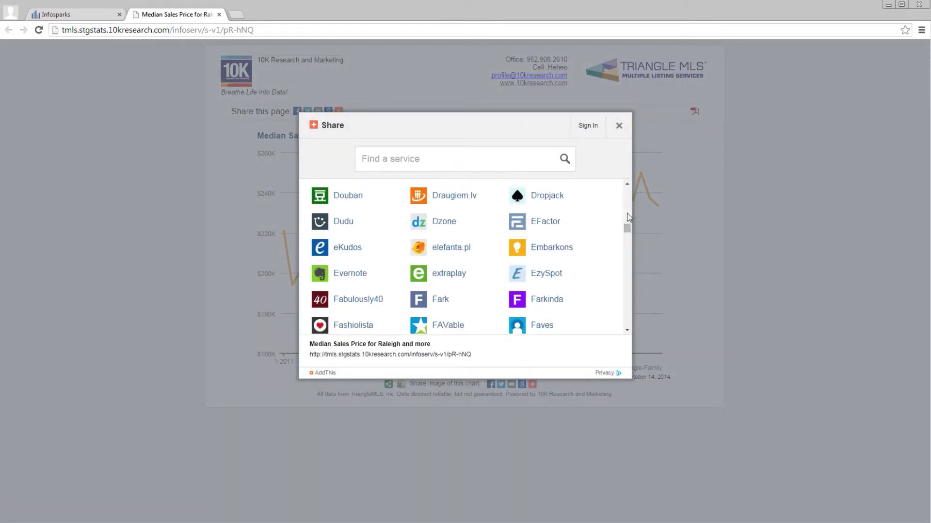
pyautogui.click(619, 126)
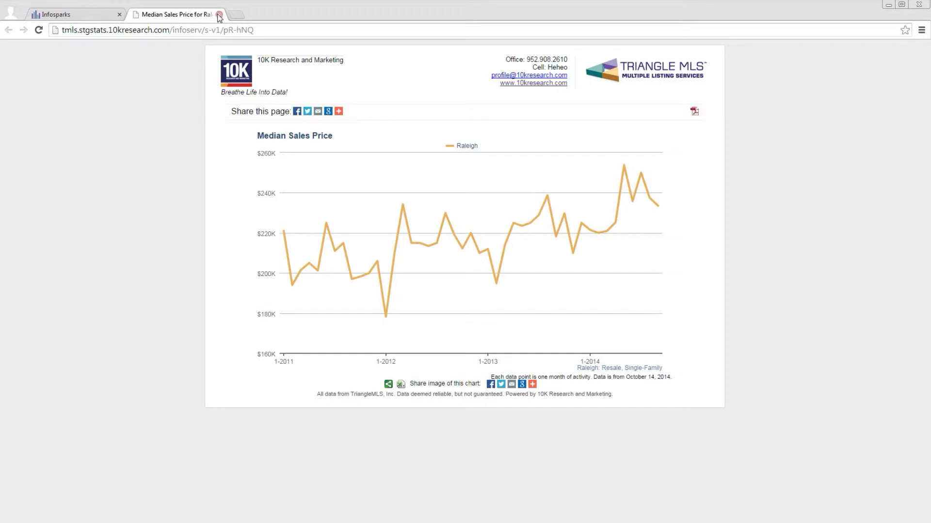
pyautogui.click(219, 14)
# Step: Add Durham as a second area beside Raleigh
pyautogui.click(164, 75)
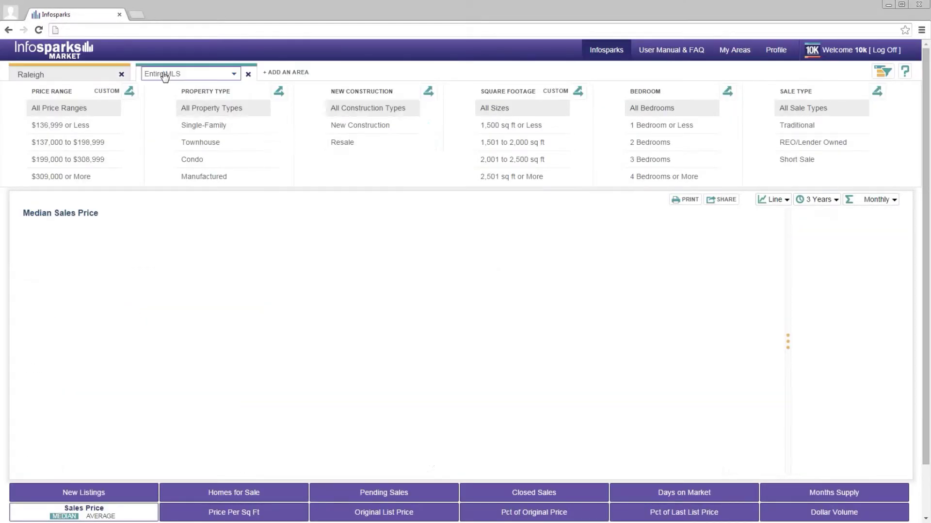
pyautogui.click(164, 73)
pyautogui.write('Dur')
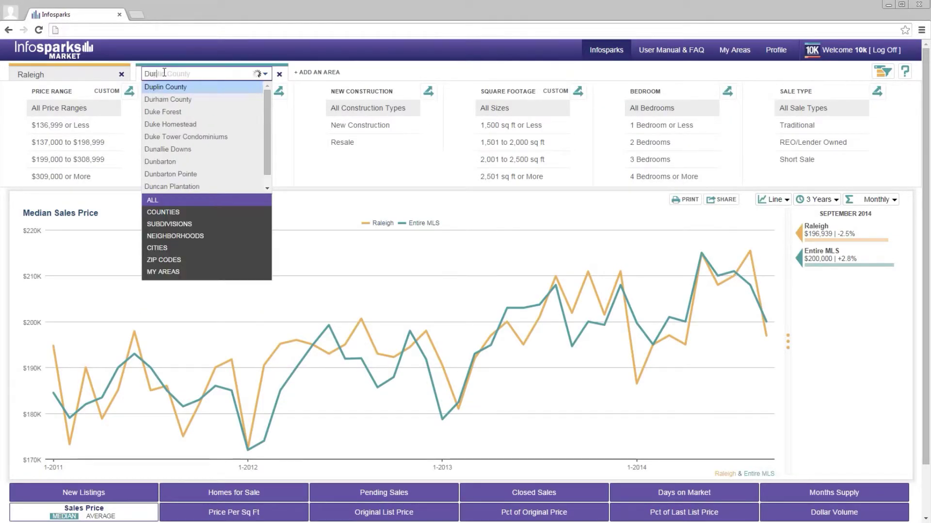
pyautogui.write('ham')
pyautogui.click(165, 115)
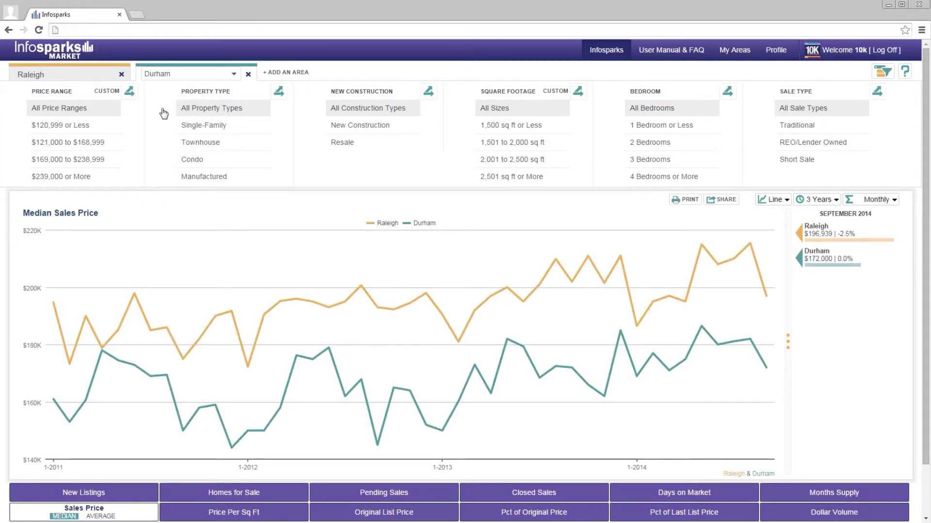
# Step: Limit the chart to Resale homes, with Single-Family toggled on and back off
pyautogui.click(335, 143)
pyautogui.click(235, 128)
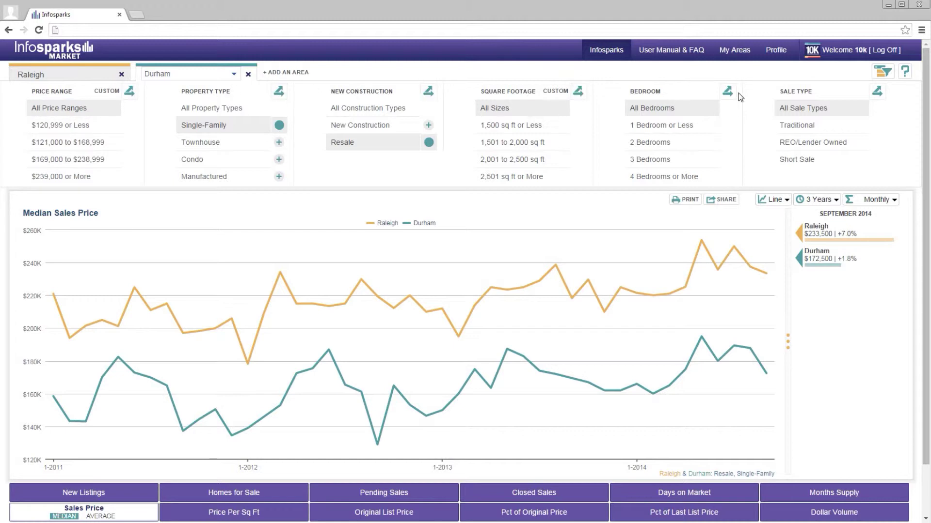
pyautogui.click(279, 125)
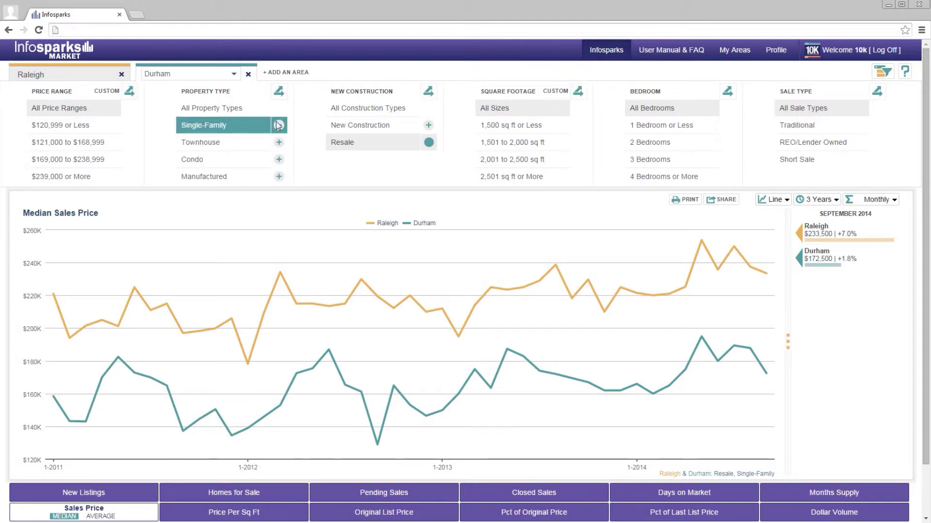
# Step: Break out by Single-Family and Townhouse property types, toggling legend lines and Townhouse off and on
pyautogui.click(278, 94)
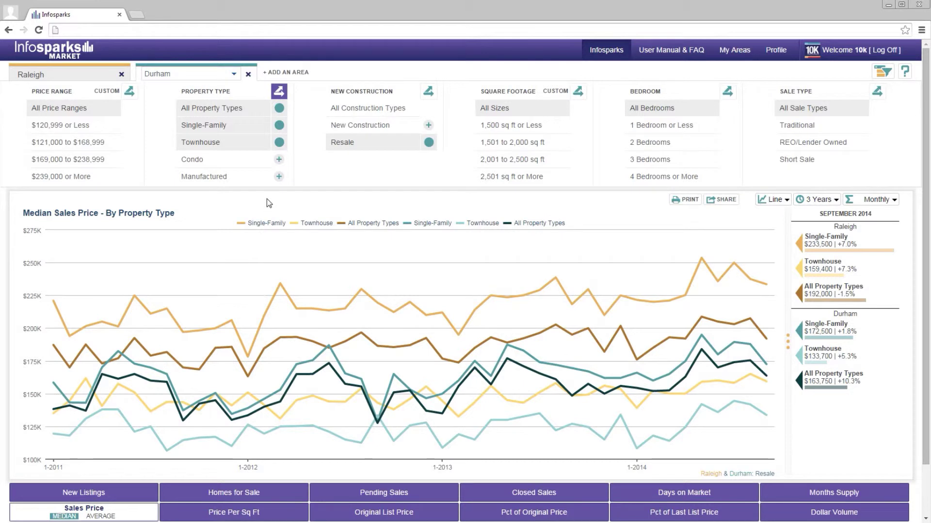
pyautogui.click(262, 224)
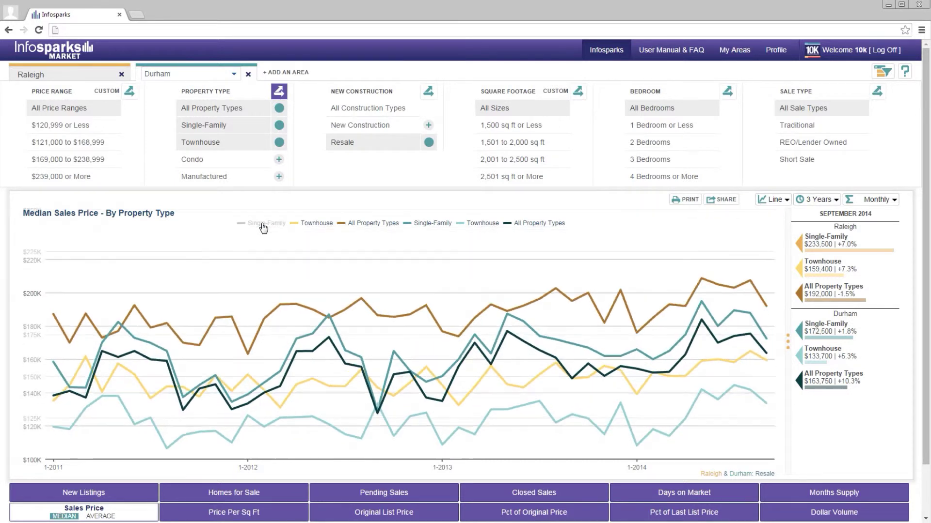
pyautogui.click(321, 227)
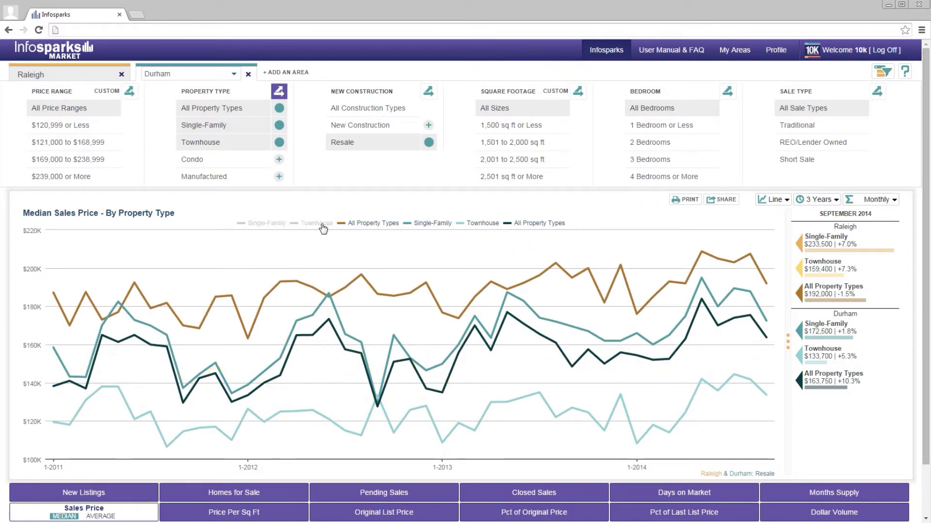
pyautogui.click(322, 228)
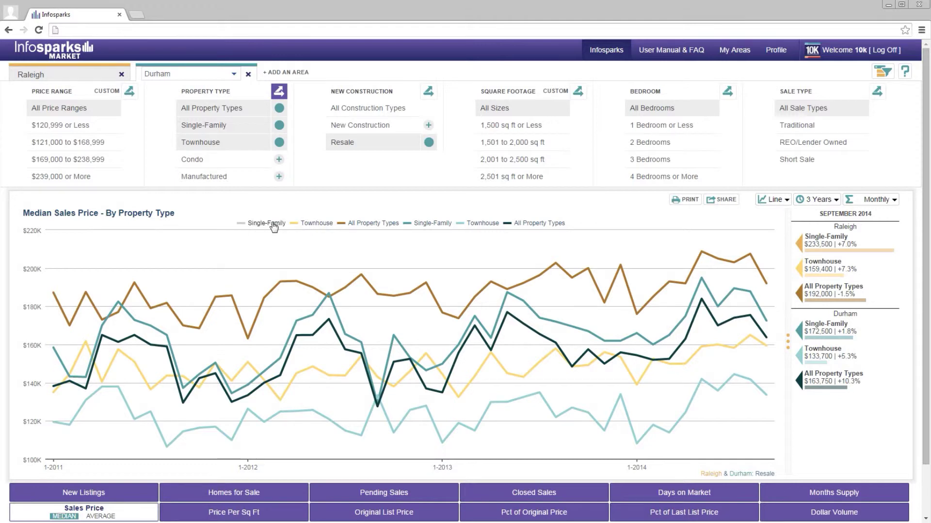
pyautogui.click(274, 228)
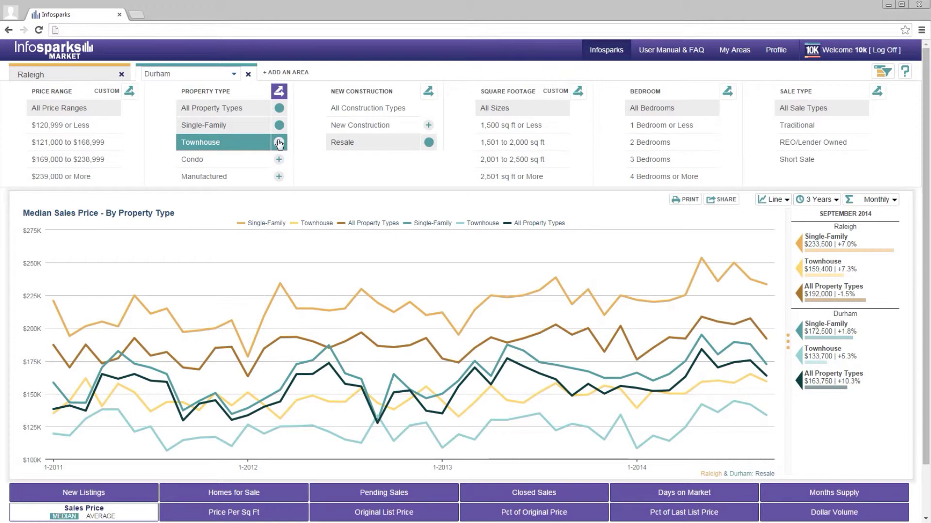
pyautogui.click(278, 142)
pyautogui.click(279, 142)
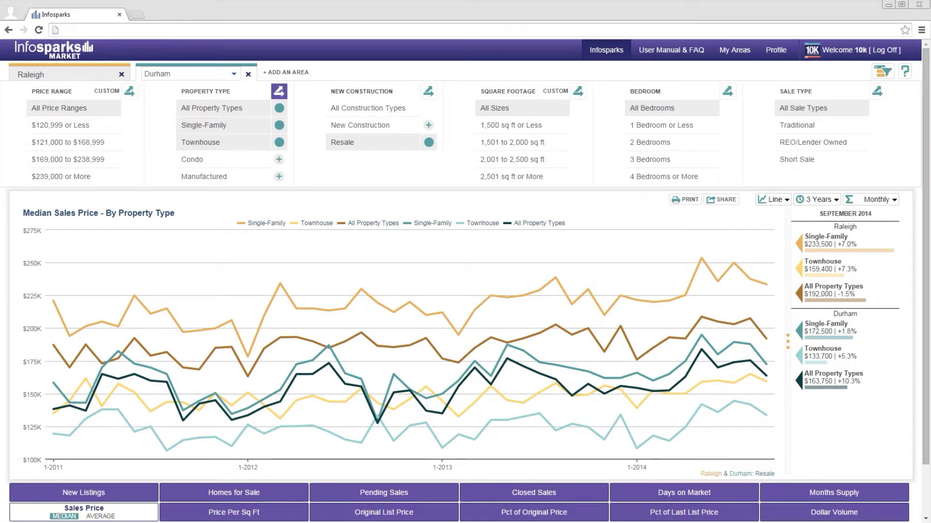
# Step: Remove Durham's single-family filter so it shows All Property Types, then return to Raleigh's tab
pyautogui.click(102, 75)
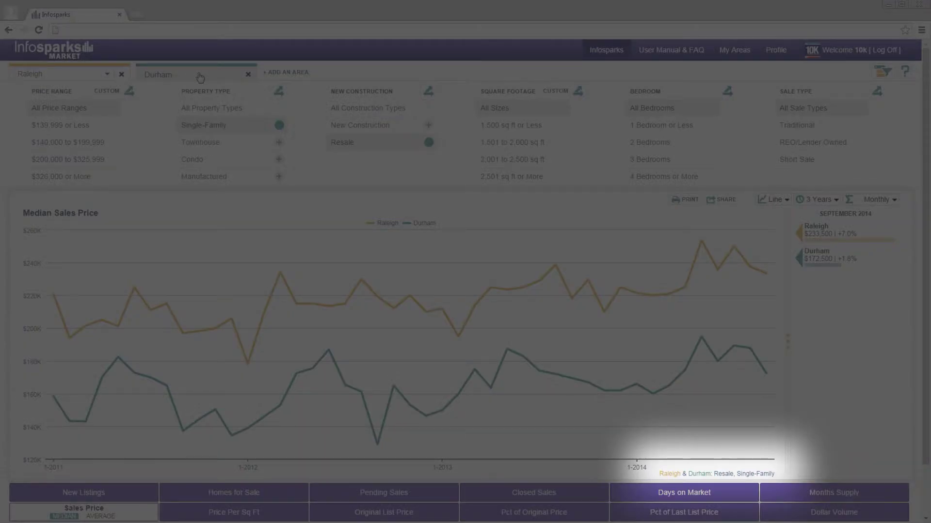
pyautogui.click(200, 75)
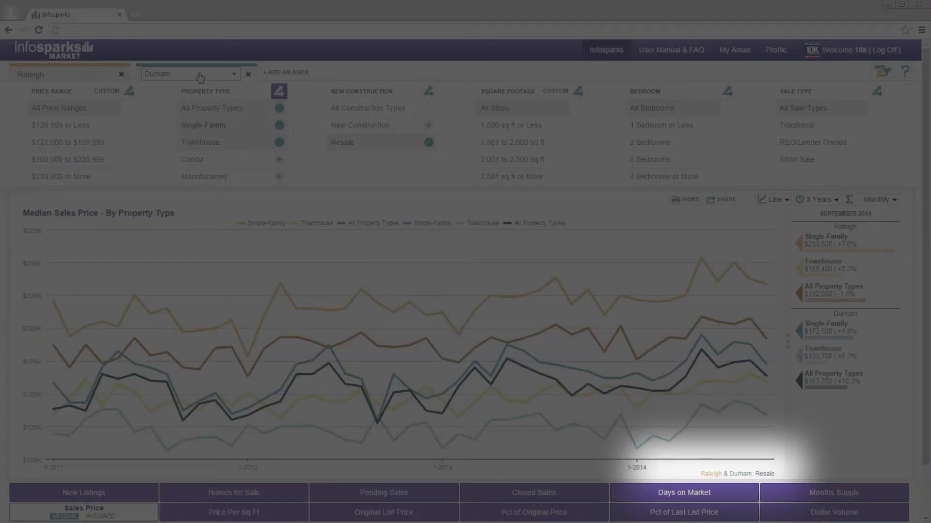
pyautogui.click(70, 79)
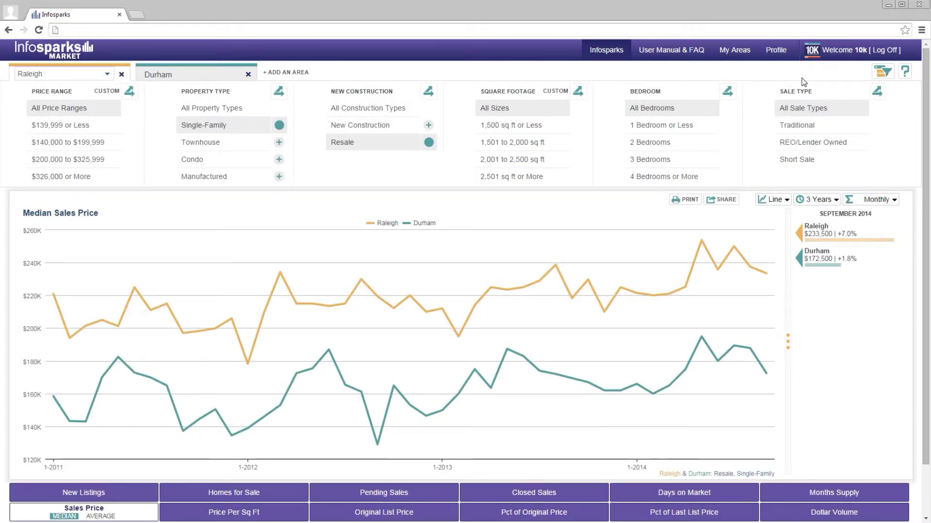
pyautogui.click(879, 76)
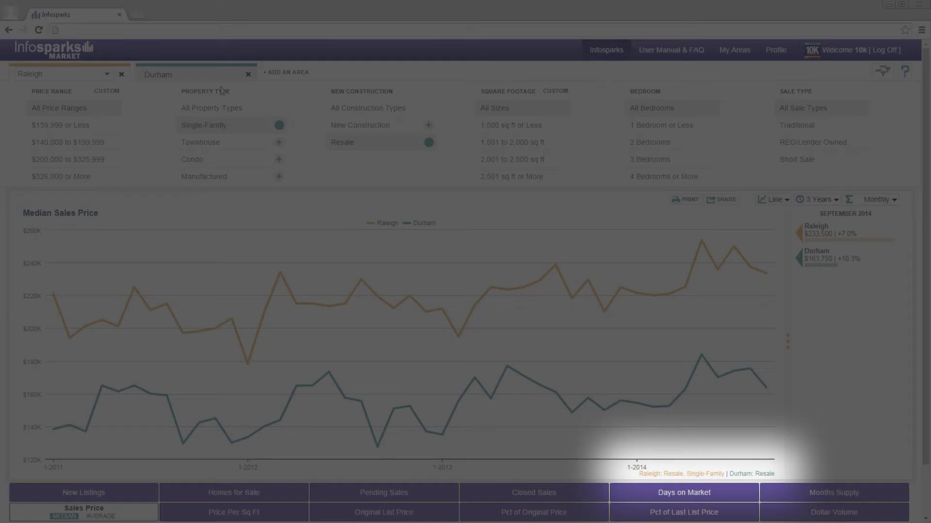
pyautogui.click(191, 78)
pyautogui.click(109, 80)
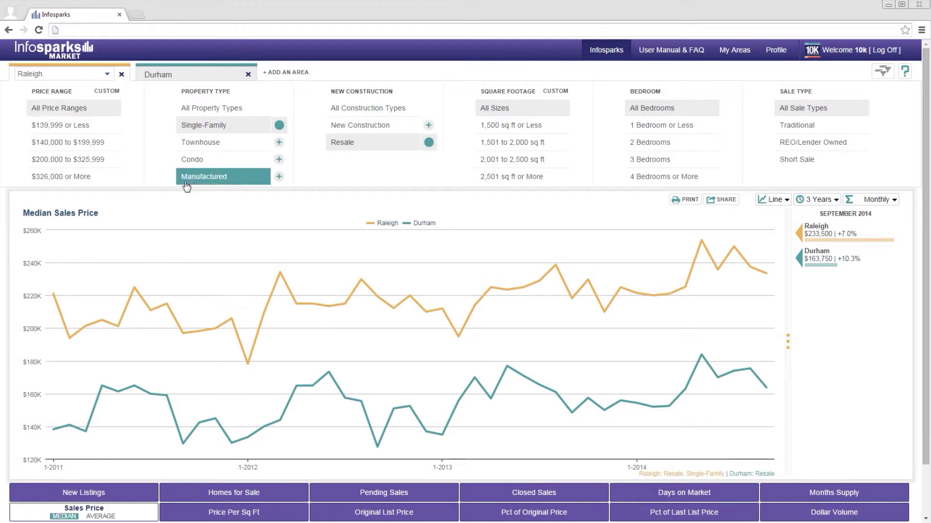
# Step: Define Raleigh price ranges of 400–600, 600–800 and 800–1,000 thousand and apply them
pyautogui.click(109, 93)
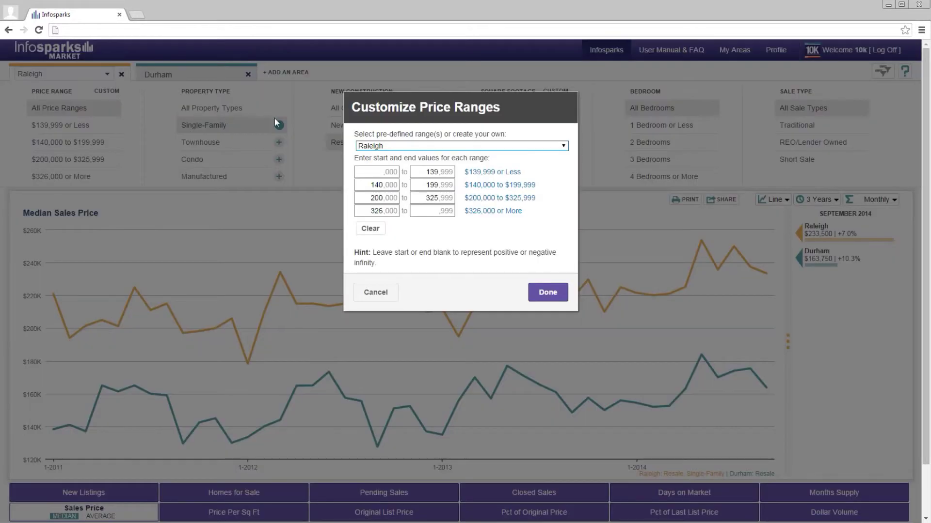
pyautogui.click(379, 147)
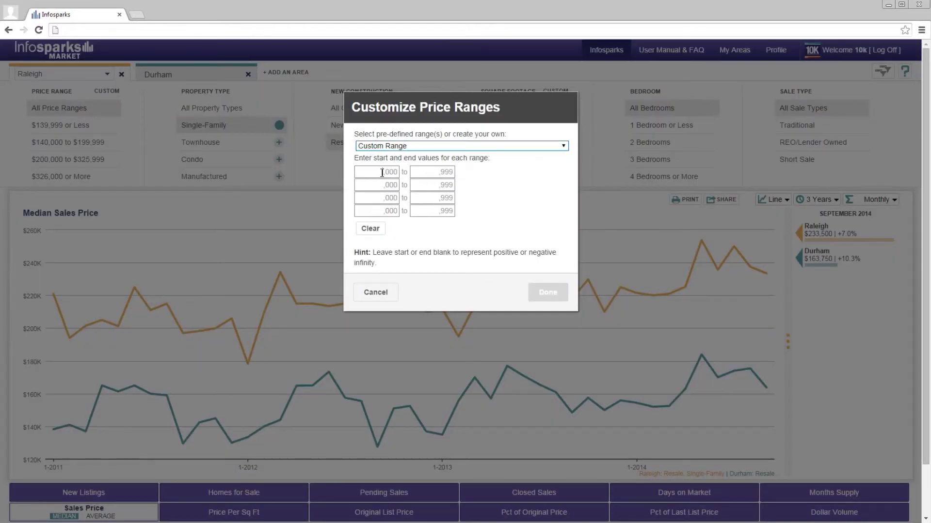
pyautogui.click(377, 172)
pyautogui.write('400')
pyautogui.press('Tab')
pyautogui.write('600')
pyautogui.press('Tab')
pyautogui.write('600')
pyautogui.press('Tab')
pyautogui.write('0')
pyautogui.press('Tab')
pyautogui.write('8')
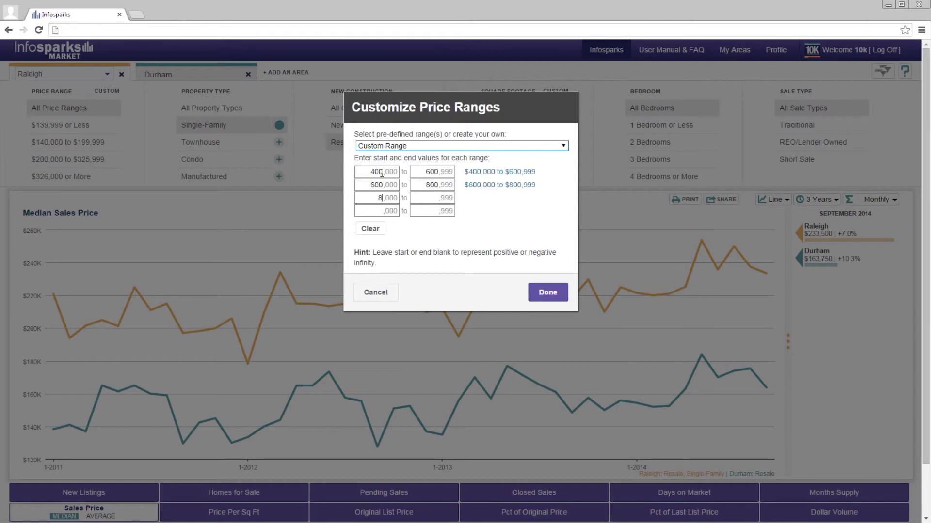
pyautogui.press('Tab')
pyautogui.write('00')
pyautogui.click(541, 294)
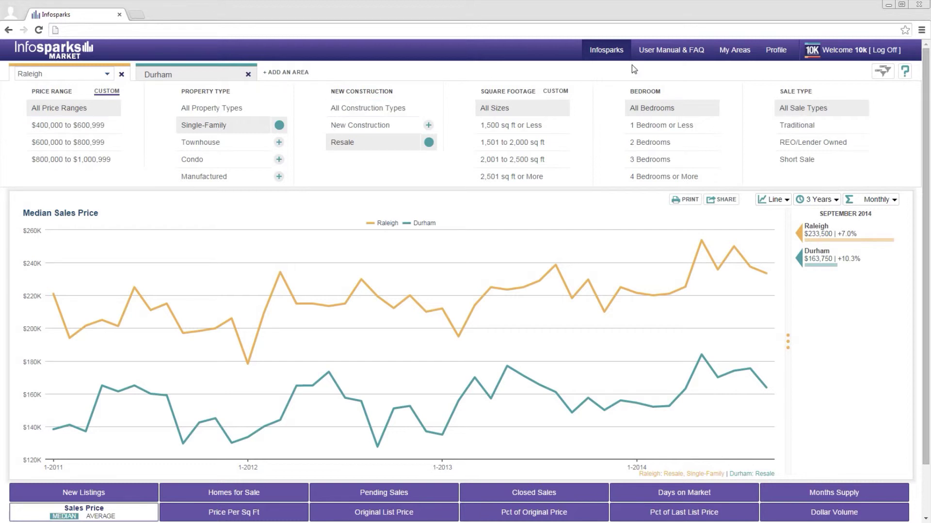
# Step: On the My Areas map, draw a circle near Ridge Rd
pyautogui.click(737, 51)
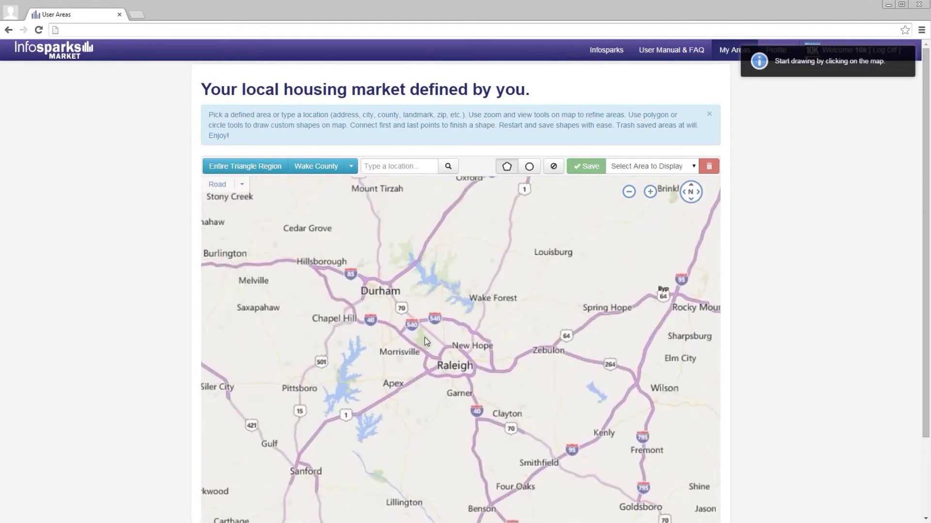
pyautogui.scroll(3, 425, 337)
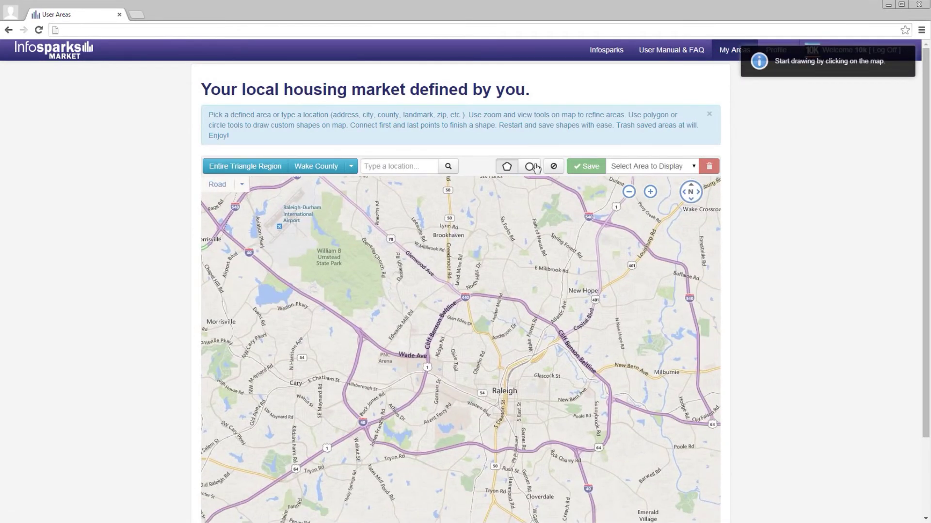
pyautogui.click(530, 167)
pyautogui.moveTo(447, 340); pyautogui.dragTo(453, 351)
pyautogui.scroll(2, 447, 356)
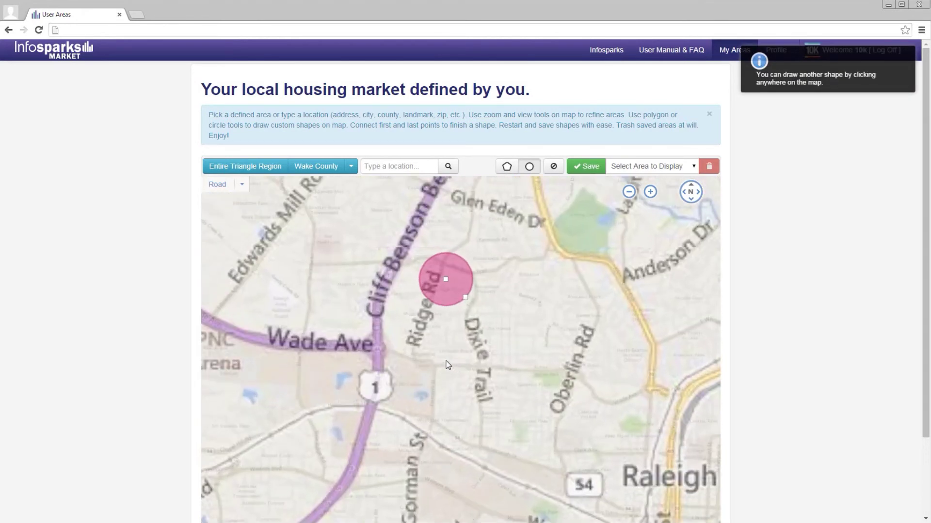
pyautogui.scroll(1, 450, 333)
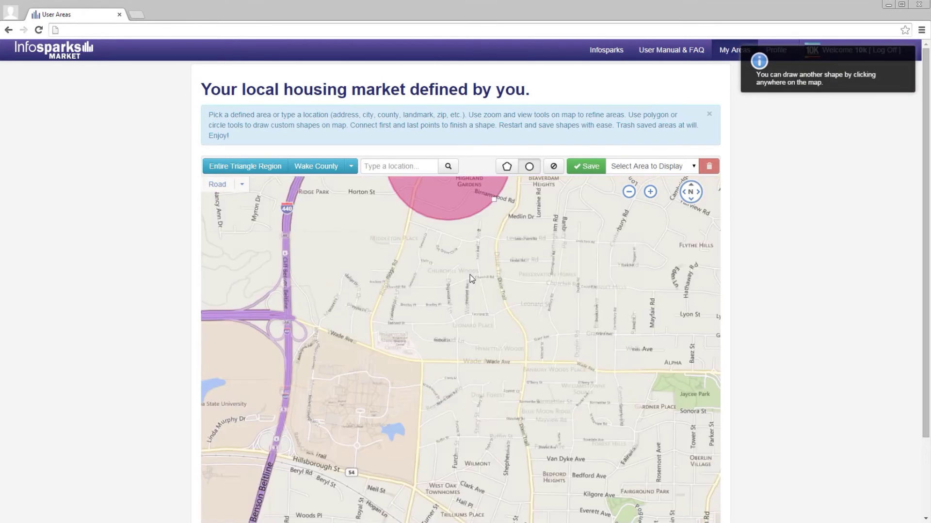
# Step: Outline Ridgewood with a polygon along Dixie Trail, Wade Ave and Ridge Rd
pyautogui.click(507, 166)
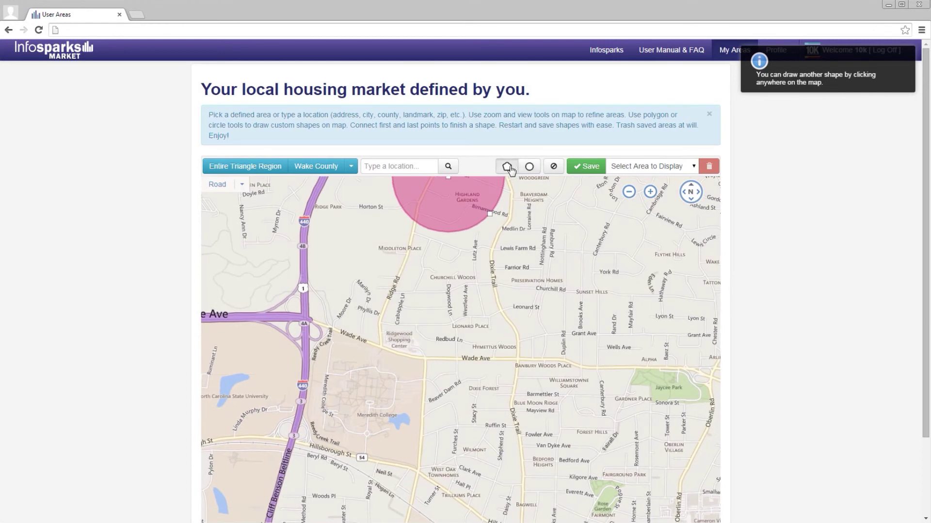
pyautogui.click(414, 232)
pyautogui.click(451, 248)
pyautogui.click(495, 237)
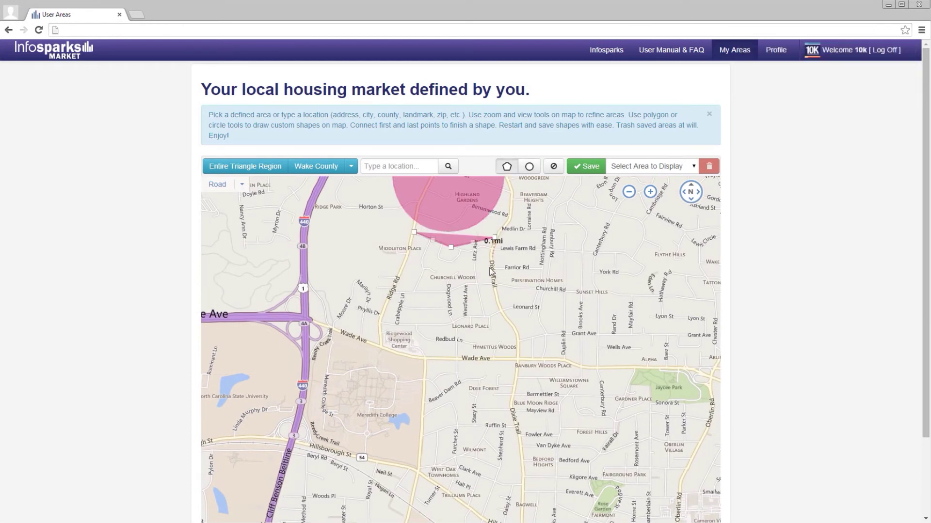
pyautogui.click(518, 337)
pyautogui.click(518, 358)
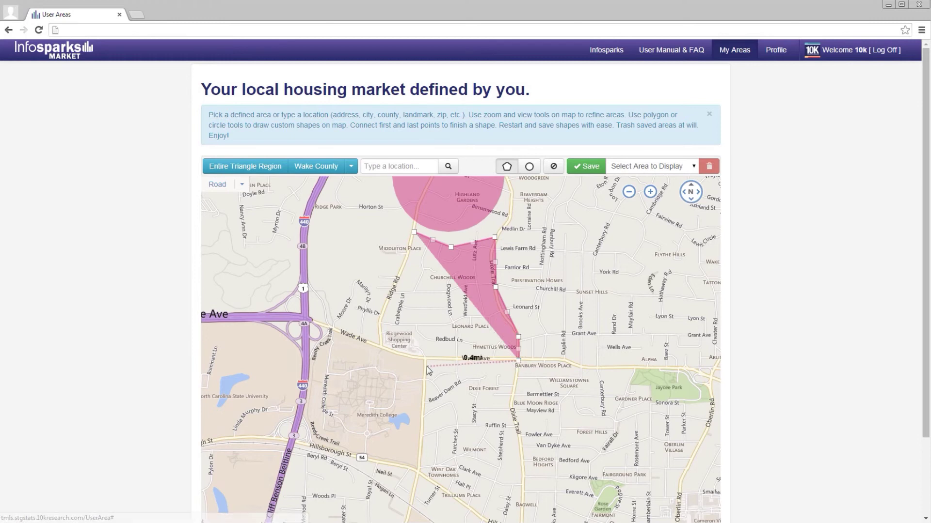
pyautogui.click(421, 356)
pyautogui.click(384, 351)
pyautogui.click(377, 294)
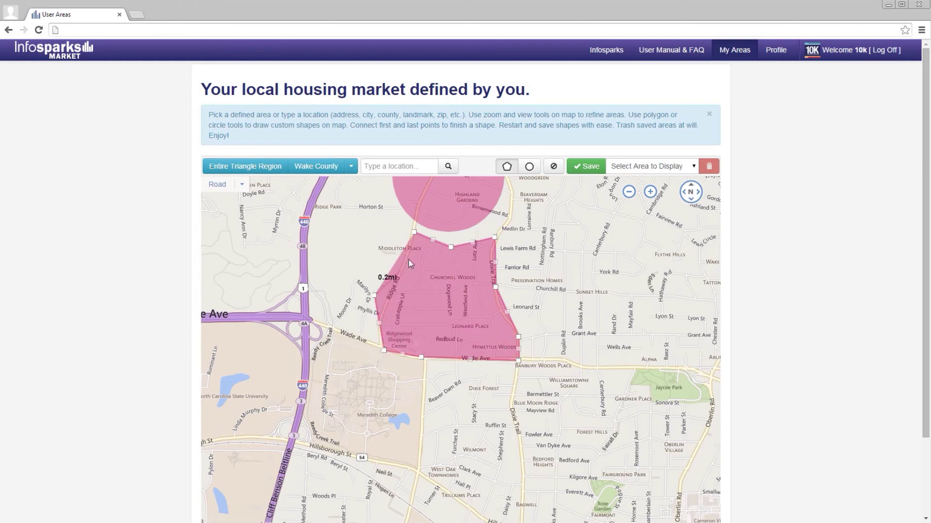
pyautogui.click(415, 234)
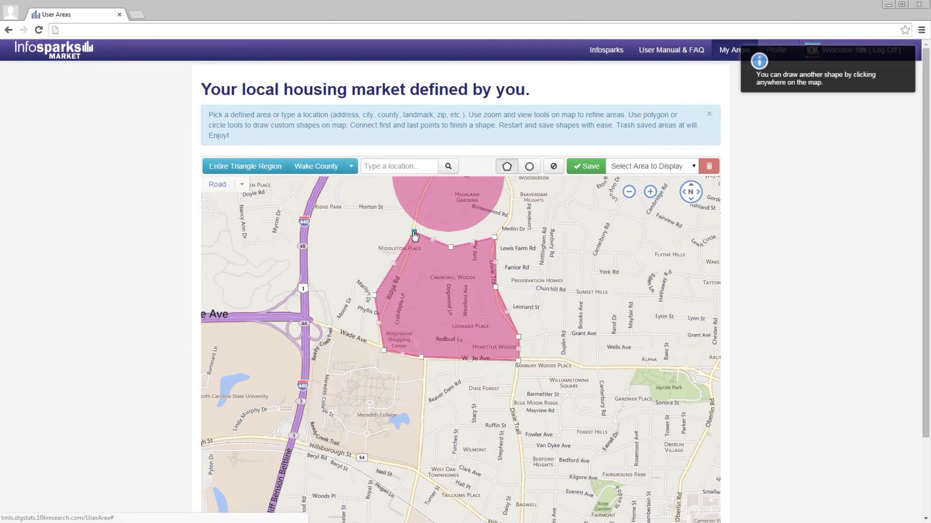
# Step: Save the drawn shape as Ridgewood Area and view its stats ($460,000 median)
pyautogui.click(586, 166)
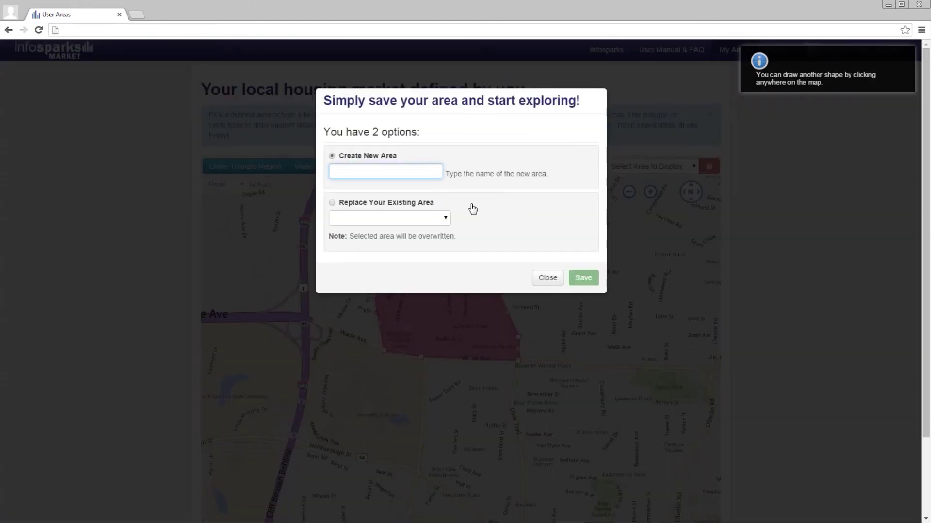
pyautogui.write('Ridgew')
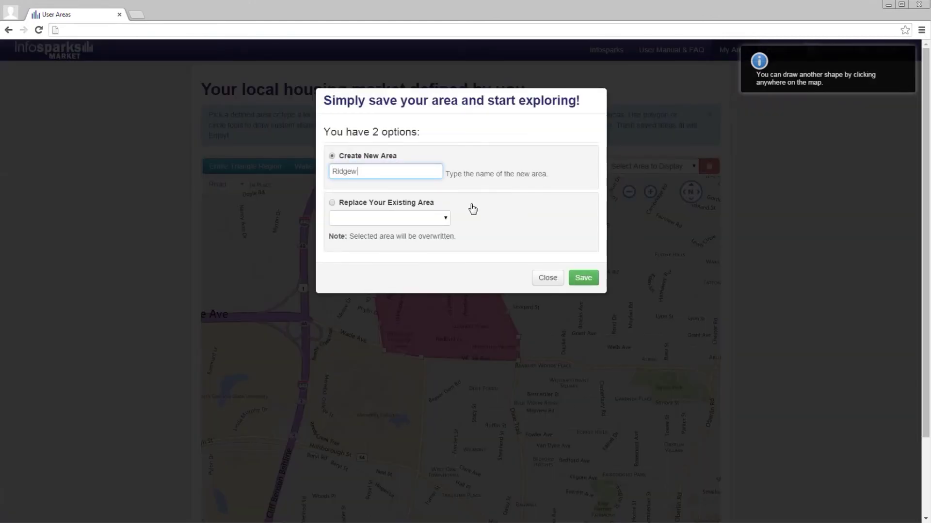
pyautogui.write('ood Area')
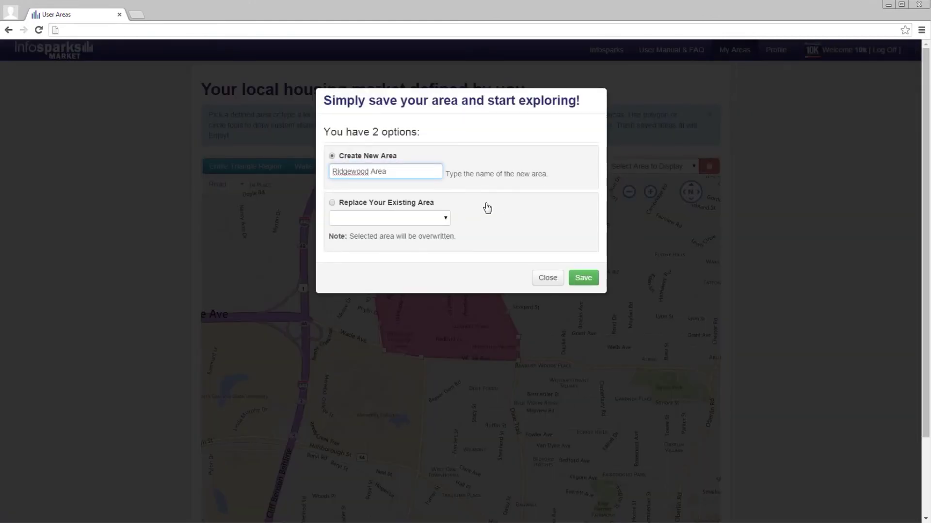
pyautogui.click(591, 279)
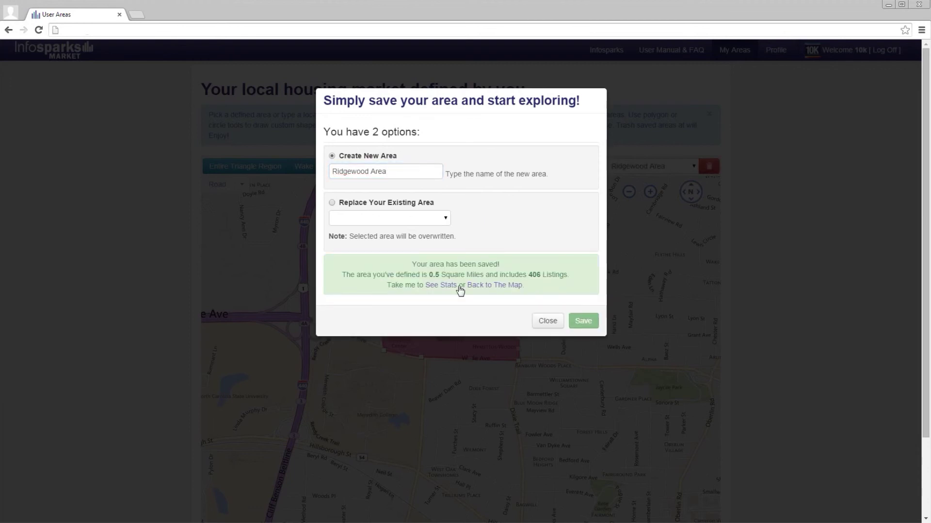
pyautogui.click(447, 286)
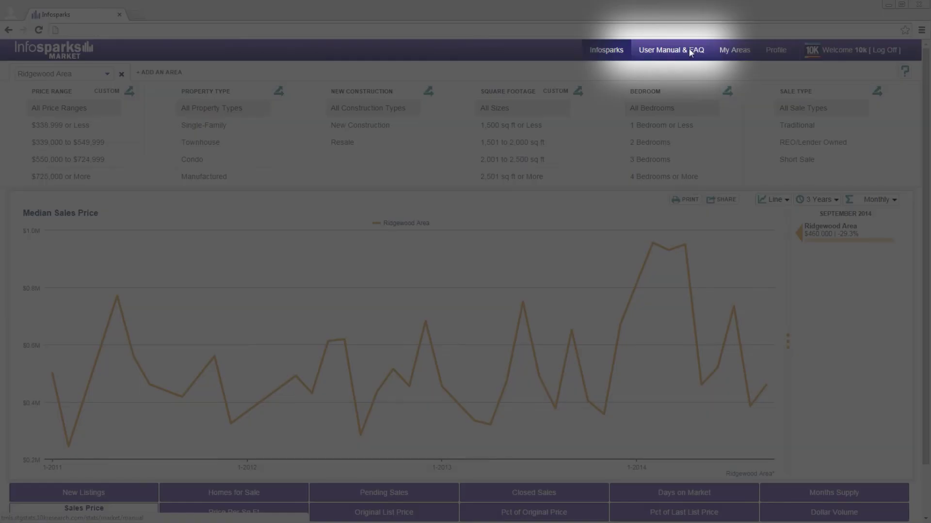
# Step: Open the User Manual & FAQ and jump to the My Areas and Time Calculations sections
pyautogui.click(688, 48)
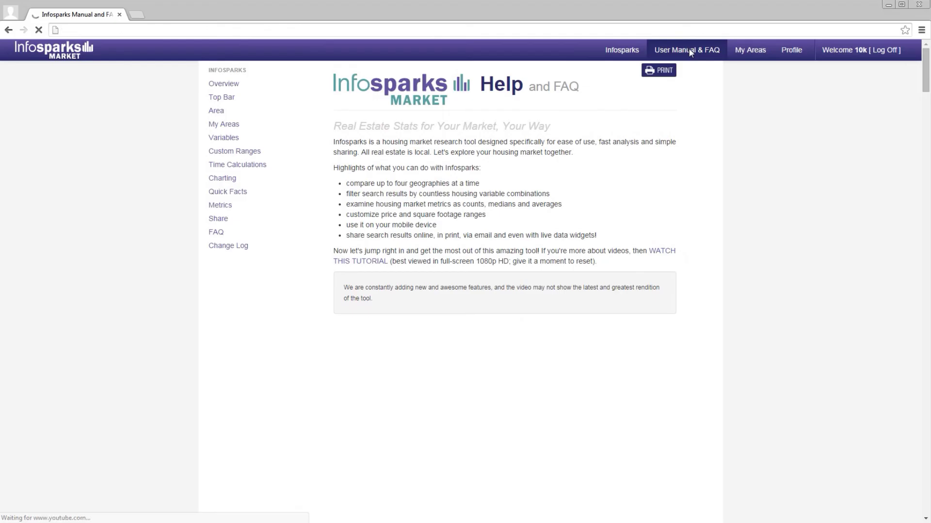
pyautogui.click(237, 124)
pyautogui.click(233, 163)
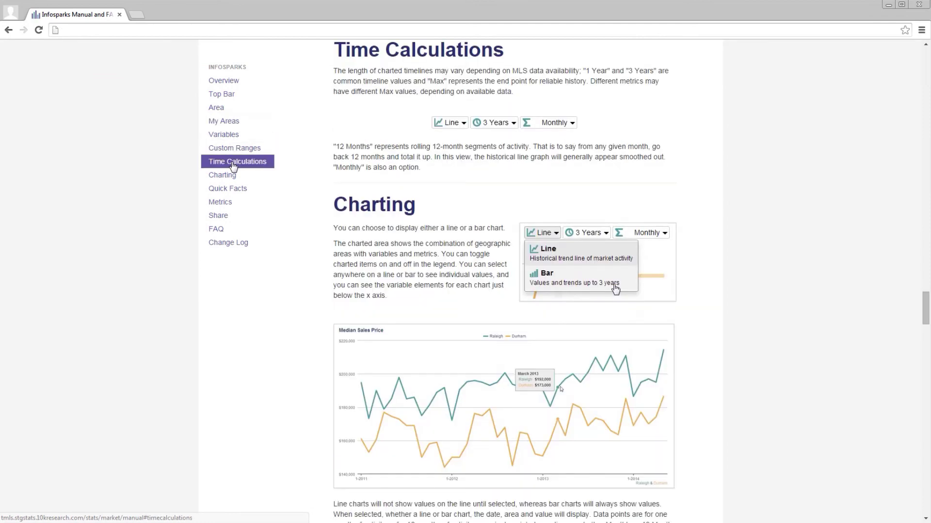
pyautogui.scroll(-3, 279, 246)
pyautogui.scroll(-3, 284, 245)
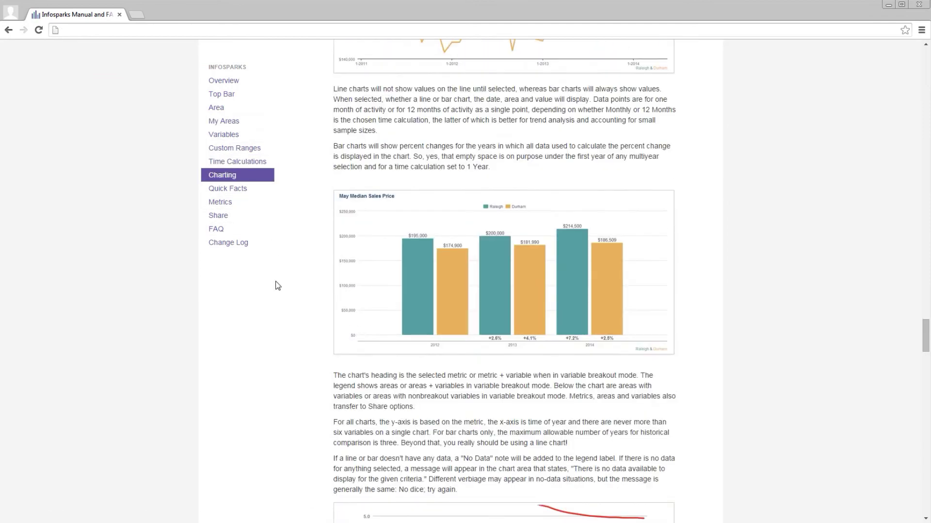
pyautogui.scroll(-3, 276, 285)
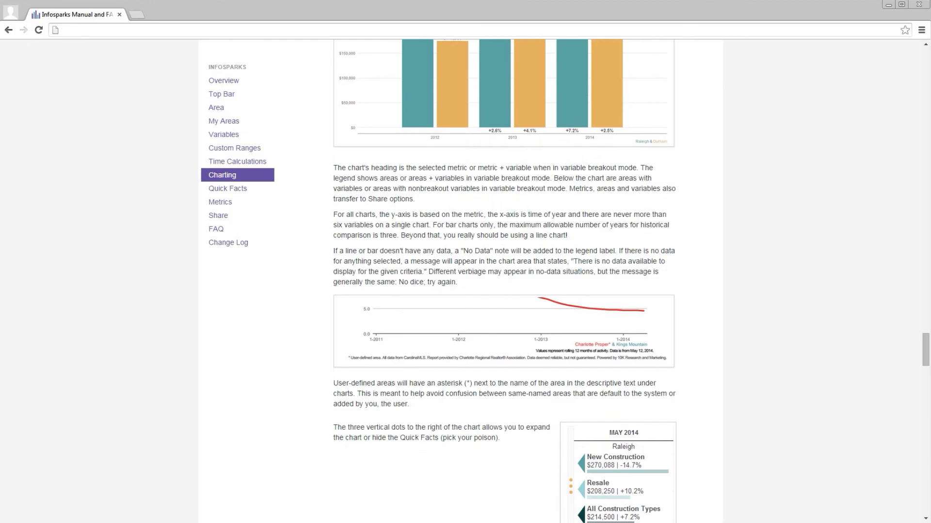